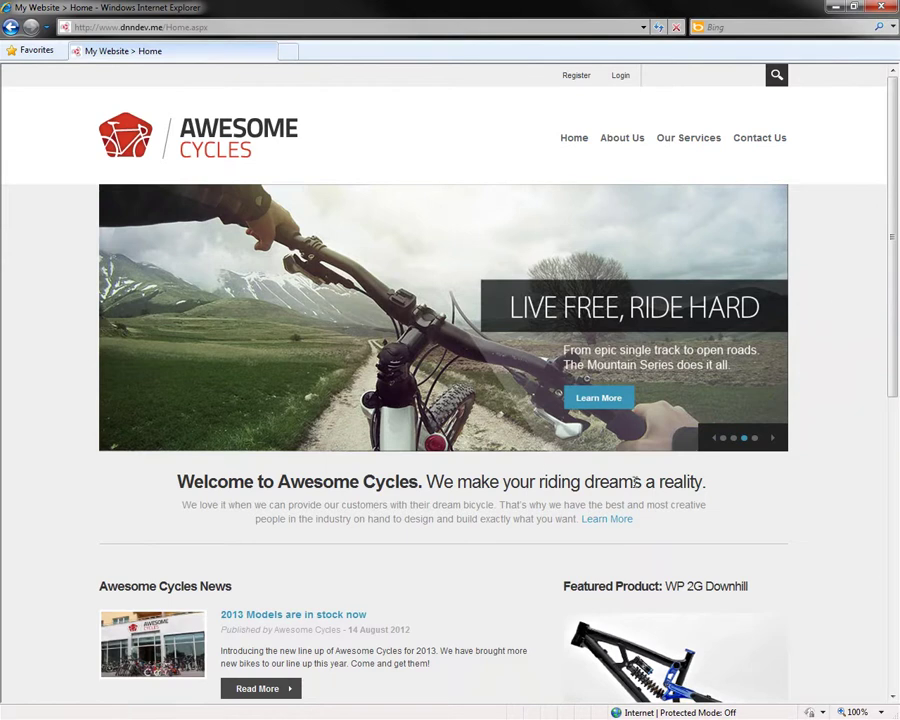
Log in to the site as the host superuser with the host account password
scroll(822, 372, "down", 2)
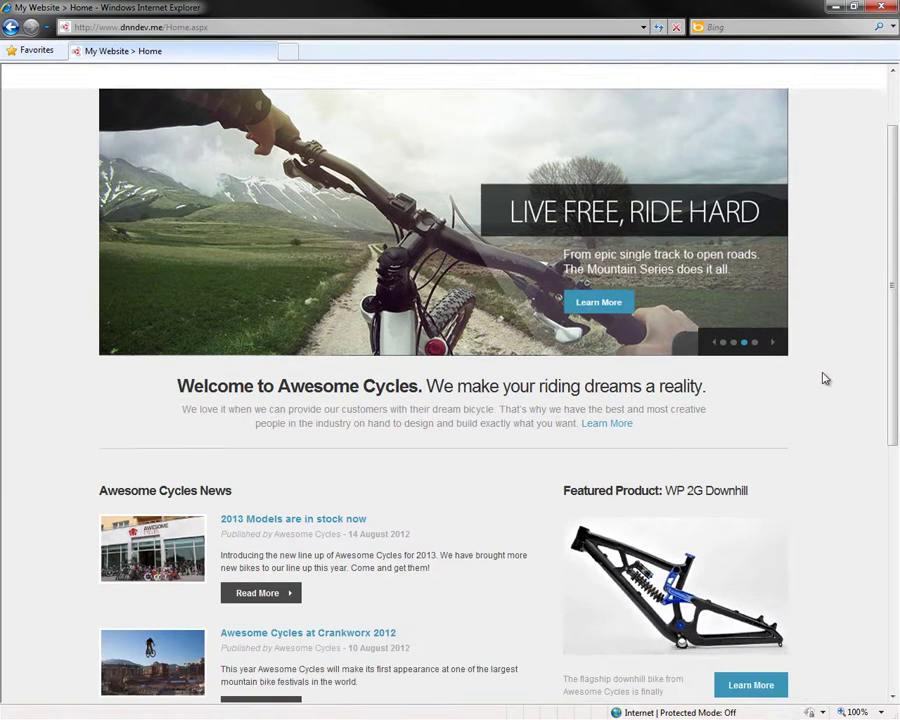
scroll(818, 380, "down", 2)
scroll(485, 355, "down", 4)
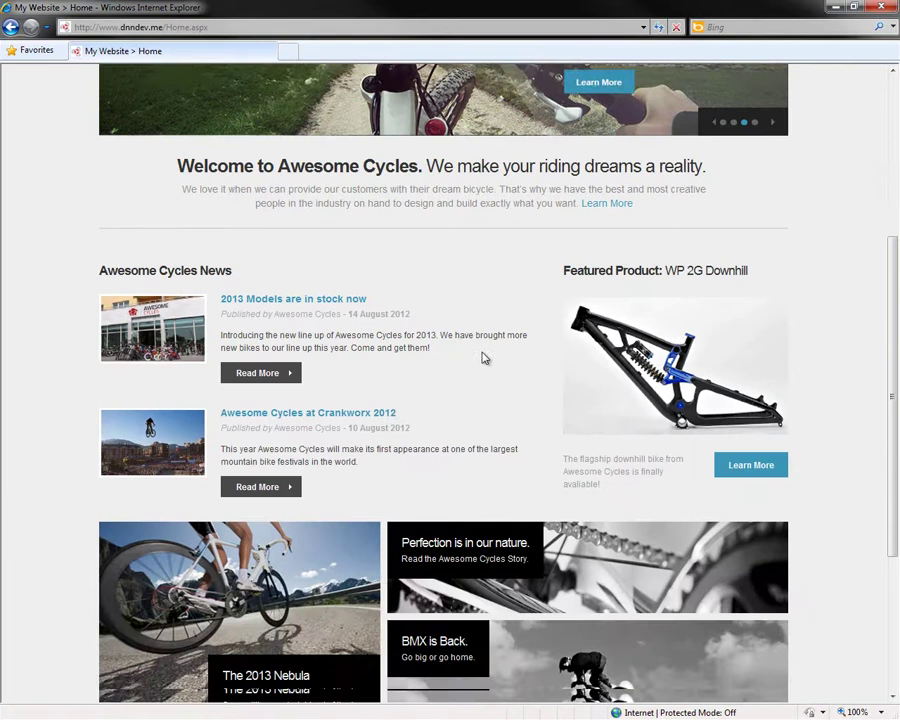
scroll(368, 398, "down", 4)
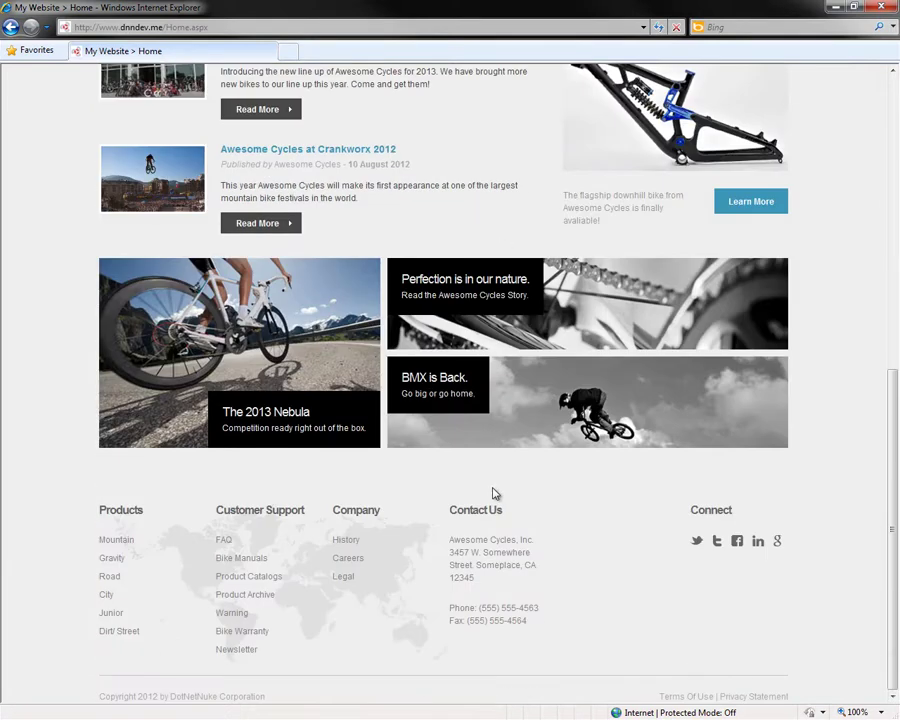
key("Home")
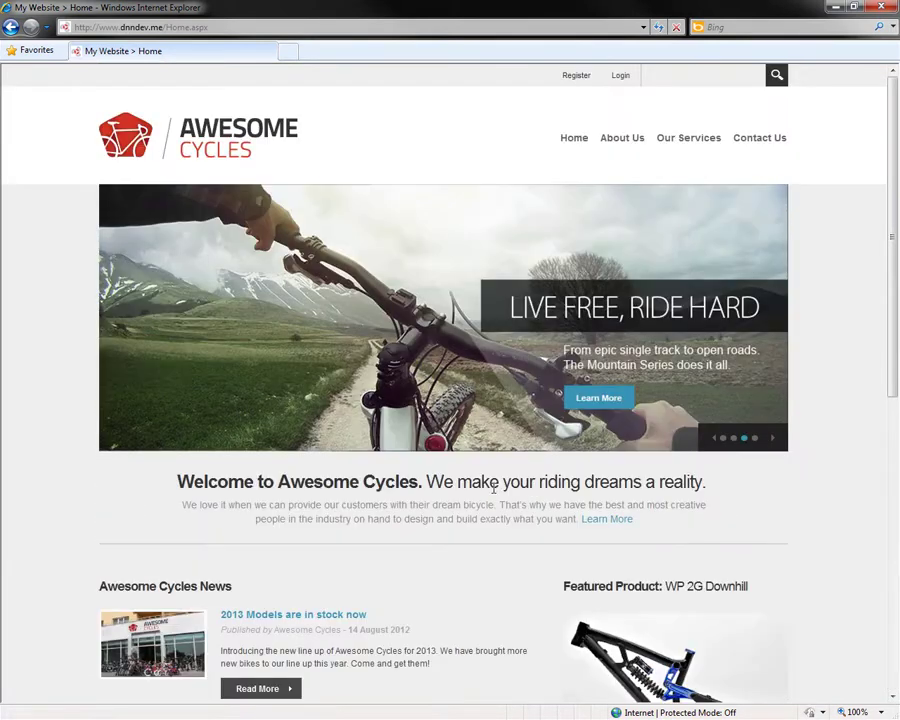
left_click(629, 80)
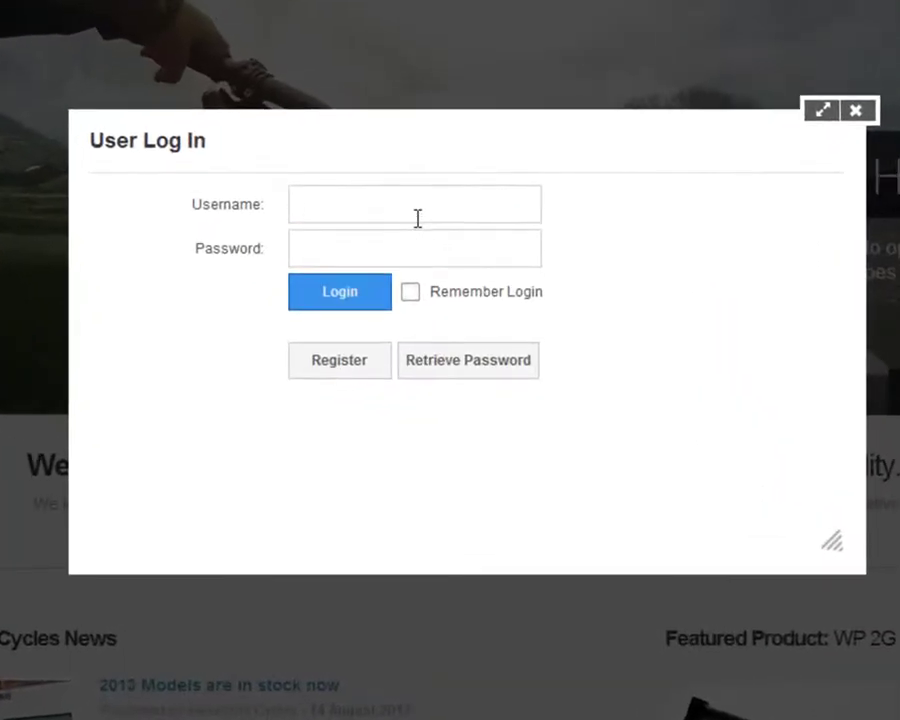
type("host")
key("Tab")
type("•••••••••••")
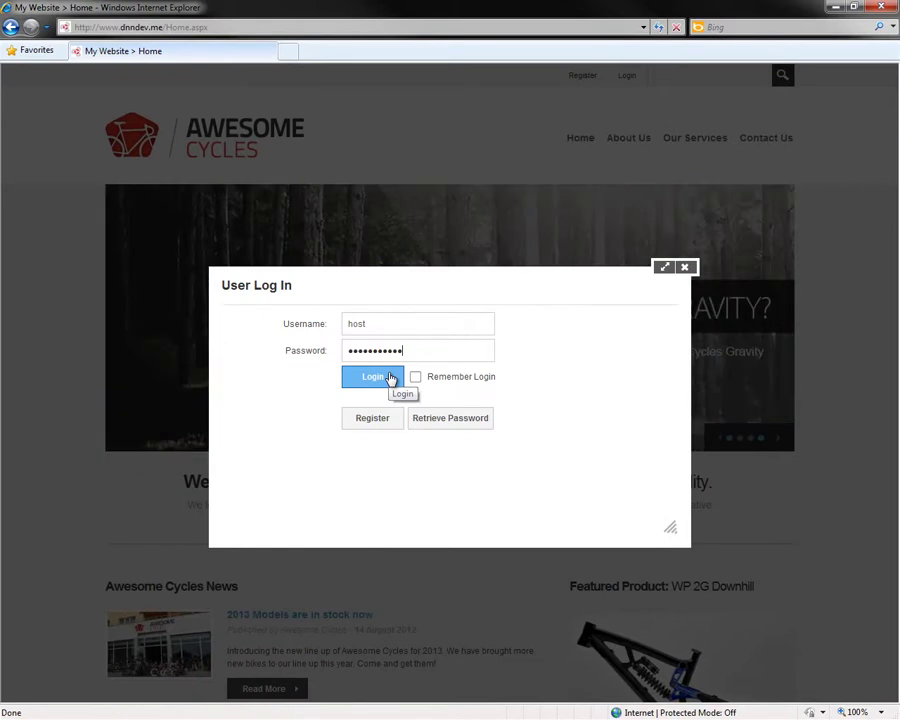
left_click(390, 378)
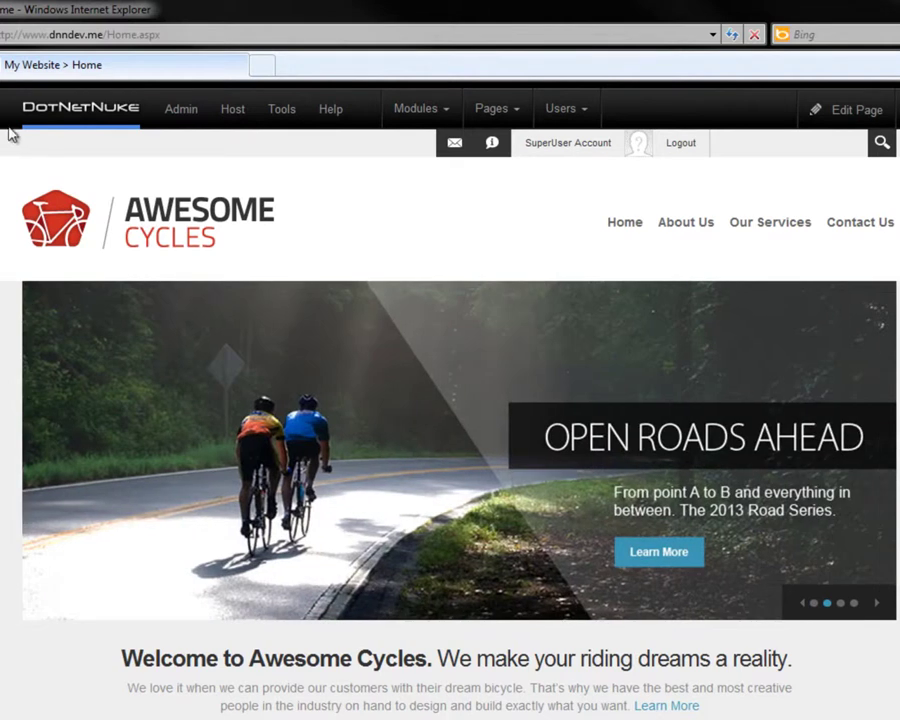
Look through the Admin, Tools and Modules control-bar menus, then bring up the Edit Page options
mouse_move(184, 118)
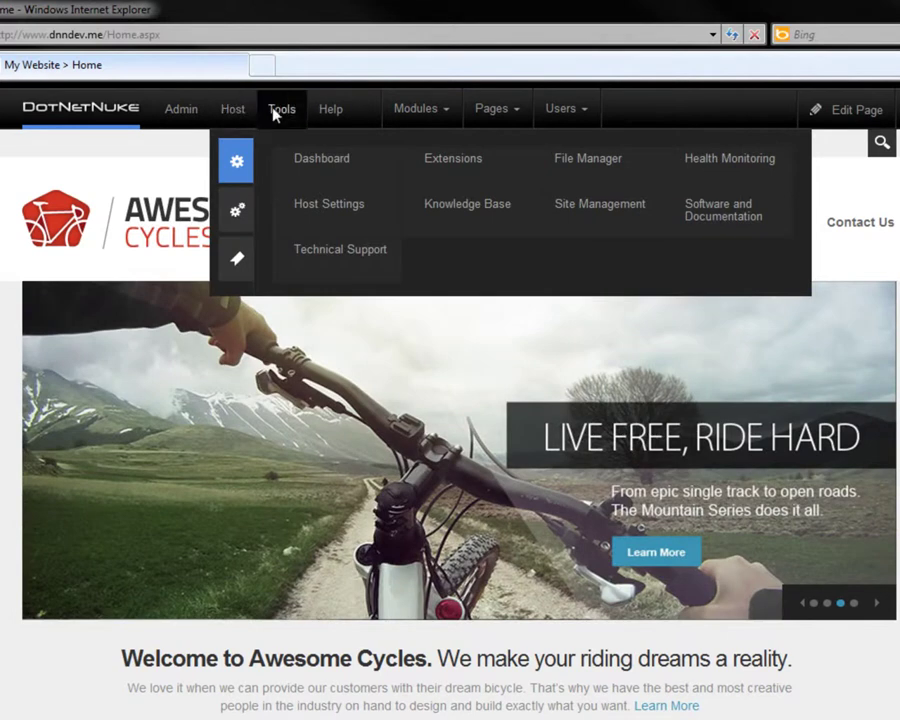
mouse_move(322, 118)
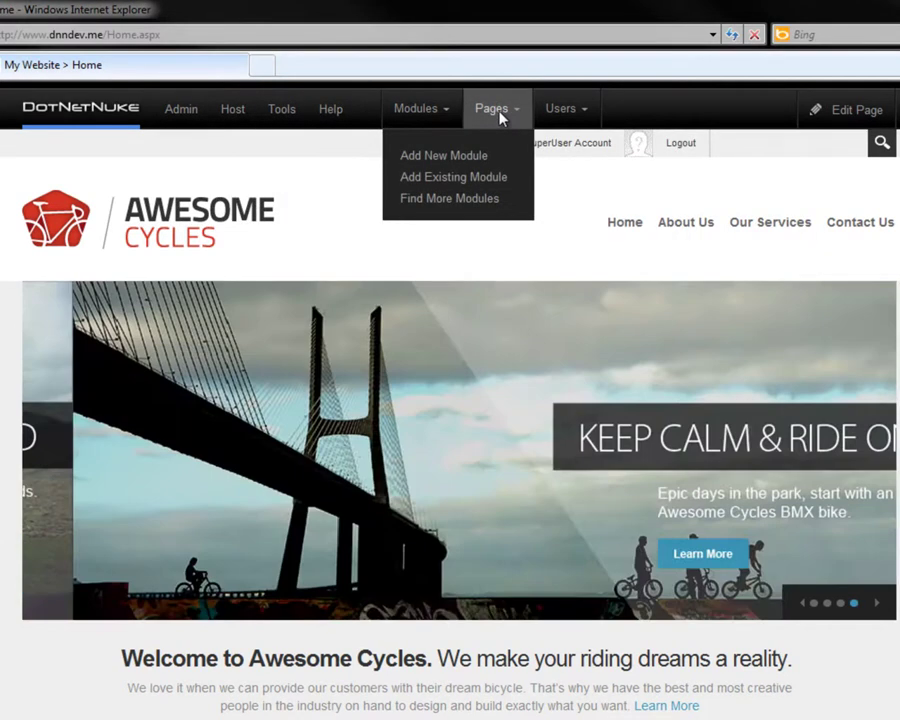
mouse_move(500, 117)
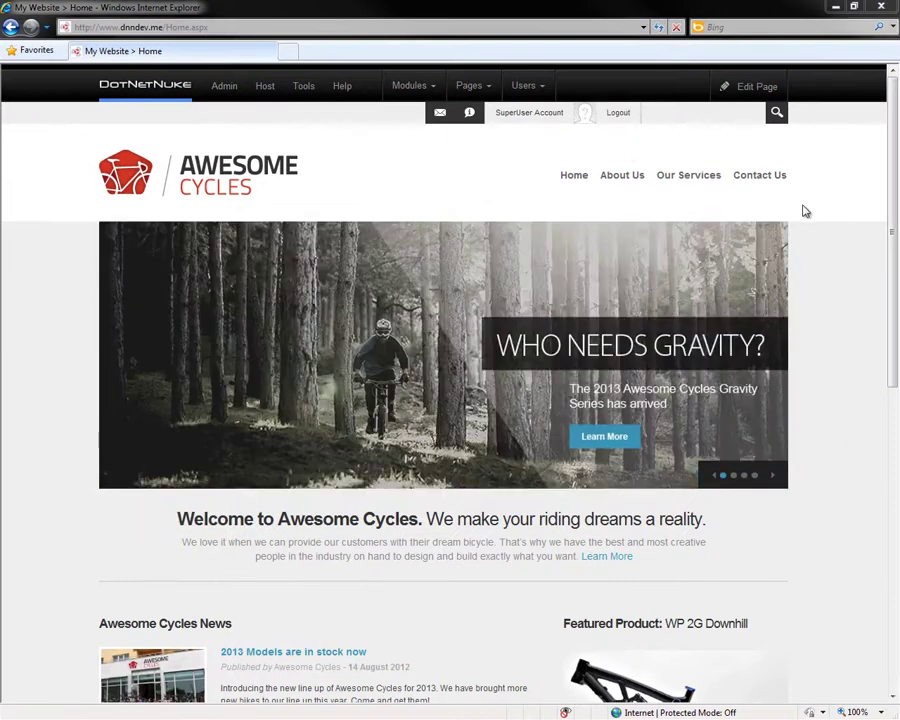
scroll(804, 209, "down", 5)
scroll(864, 125, "down", 2)
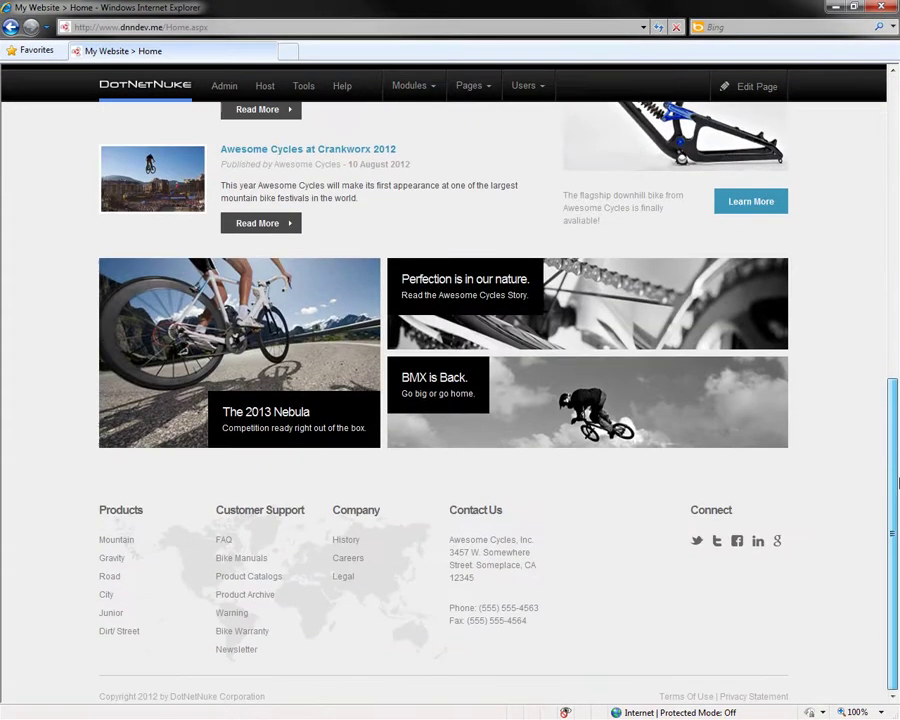
scroll(864, 125, "up", 7)
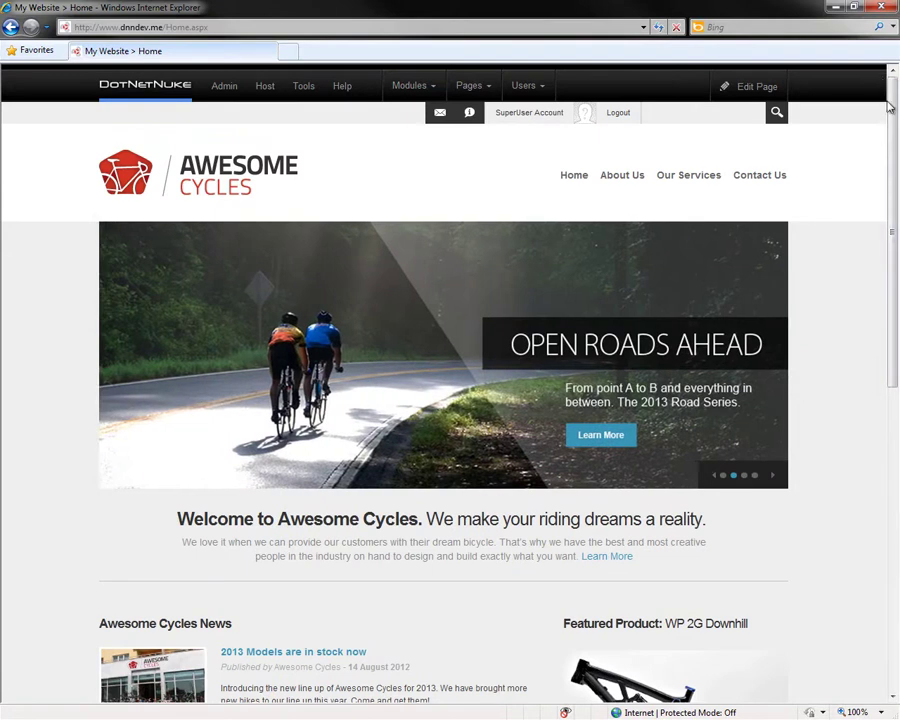
mouse_move(764, 89)
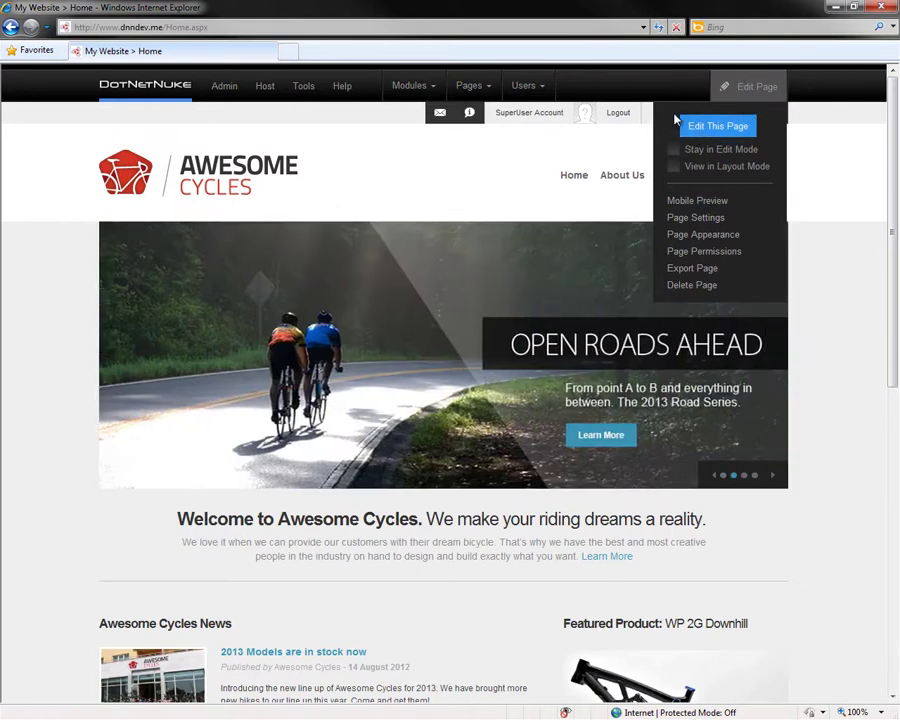
Switch the home page to edit mode and inspect the banner and news modules' edit, settings and move icons
left_click(738, 130)
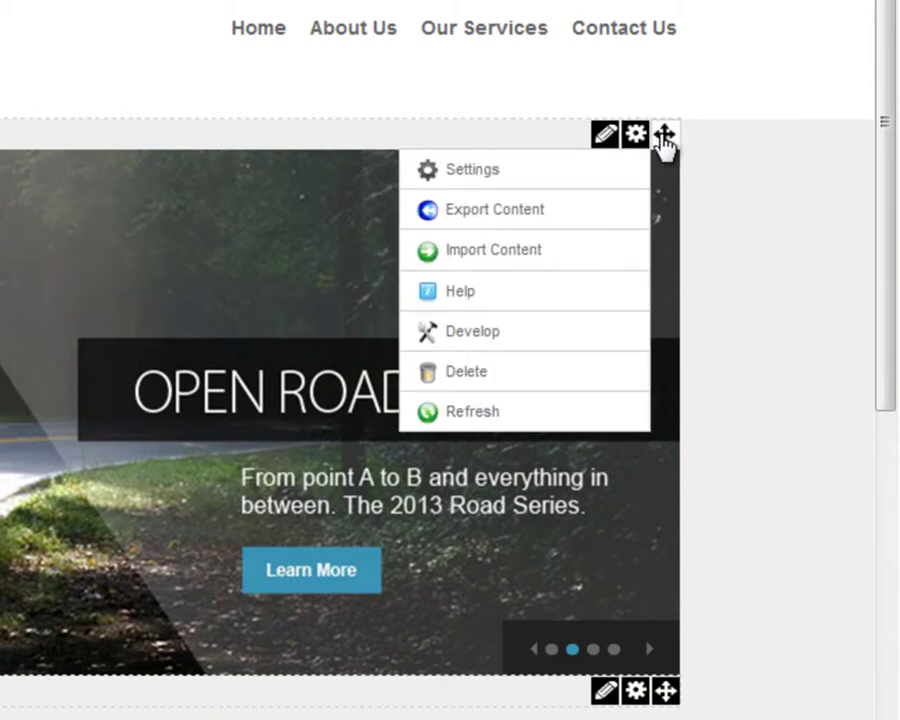
mouse_move(663, 141)
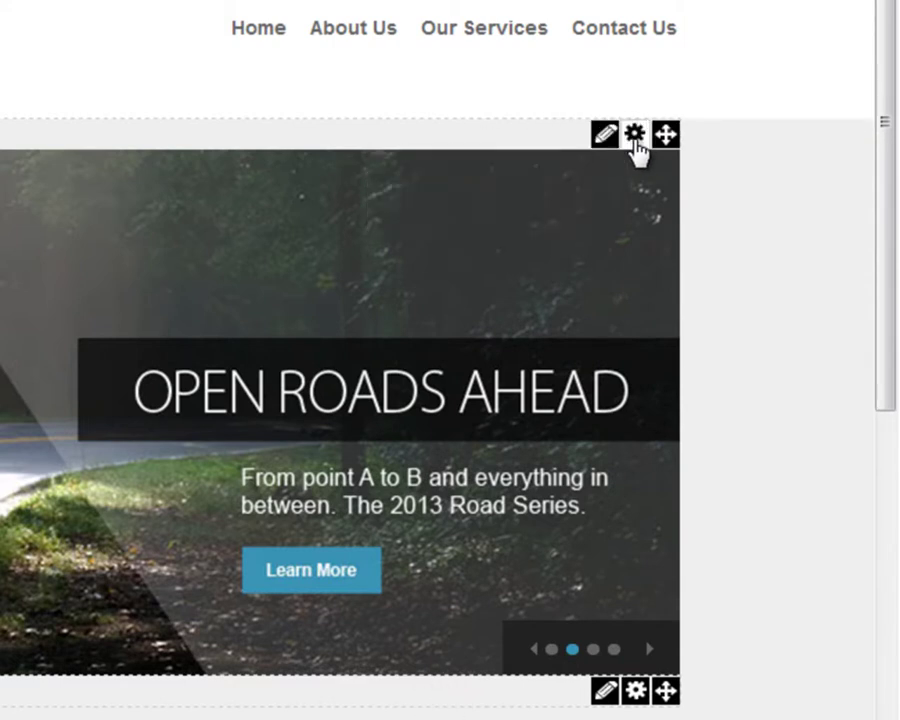
mouse_move(605, 140)
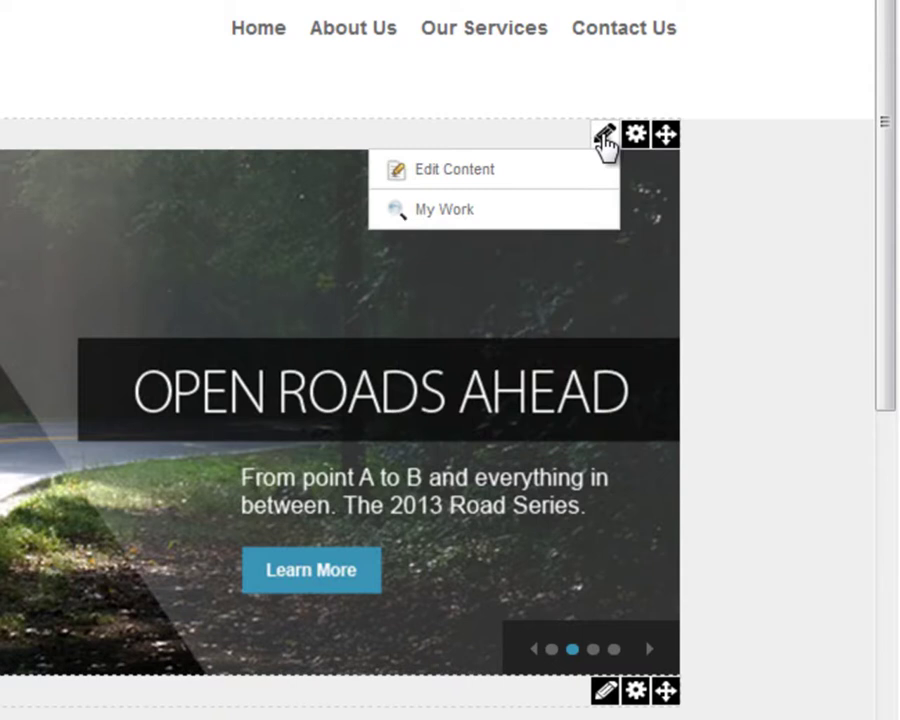
mouse_move(635, 140)
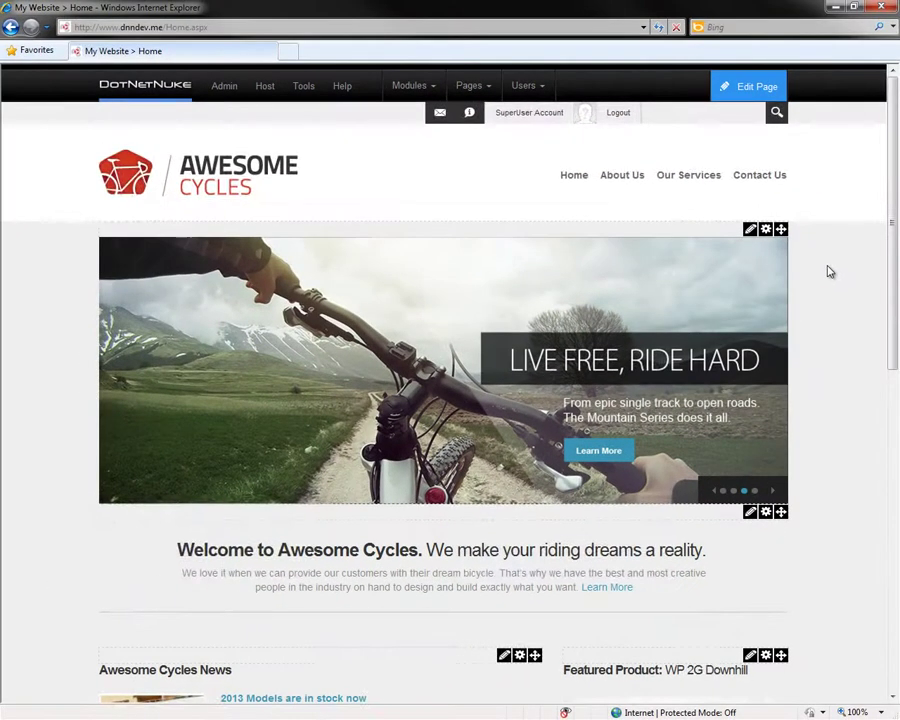
scroll(756, 214, "down", 3)
scroll(822, 362, "down", 2)
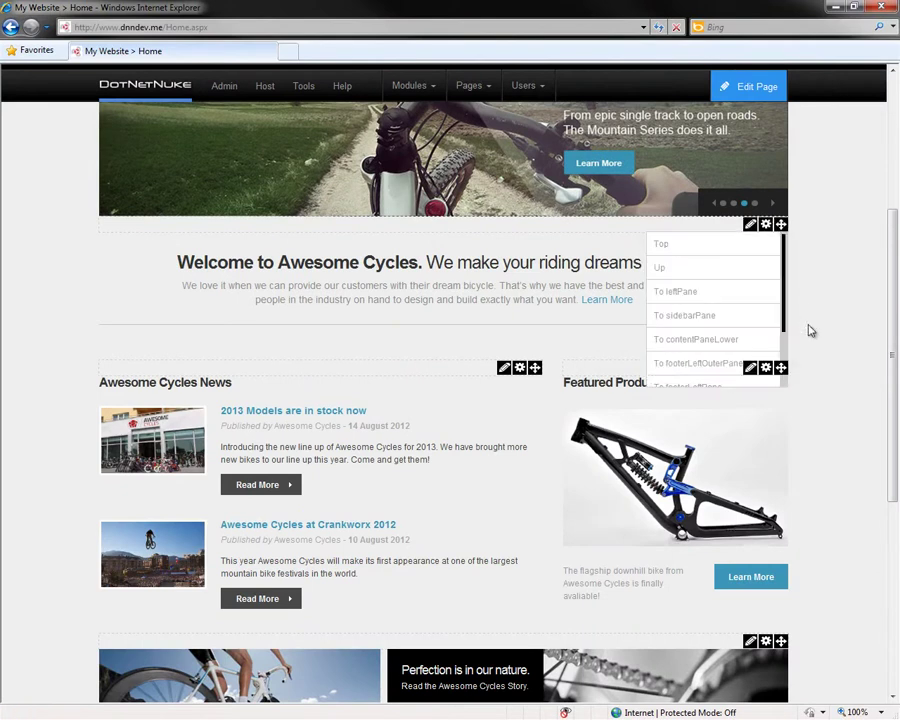
mouse_move(536, 371)
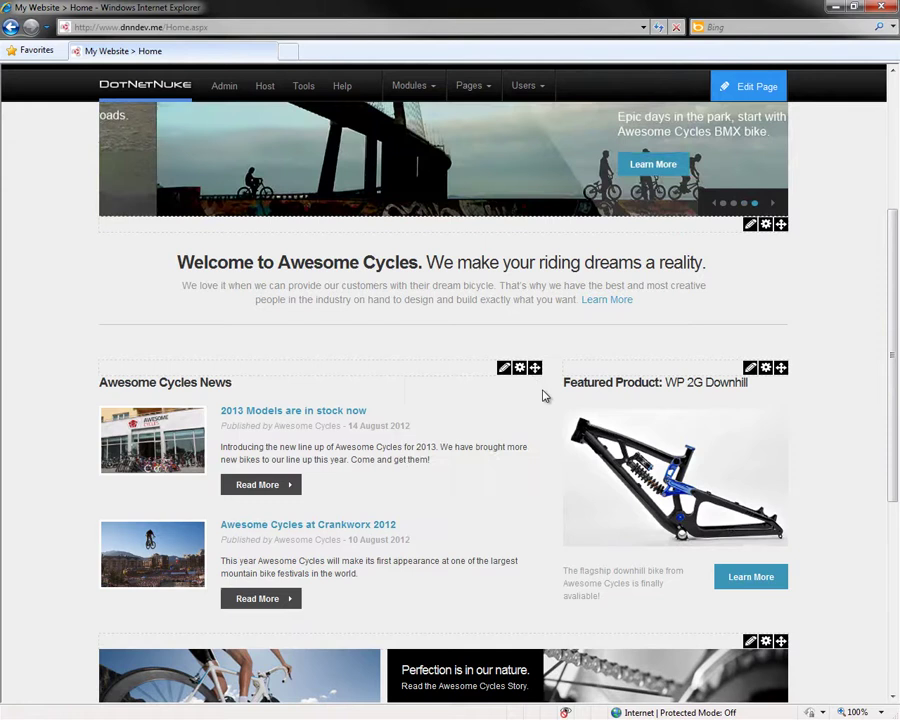
scroll(518, 434, "down", 3)
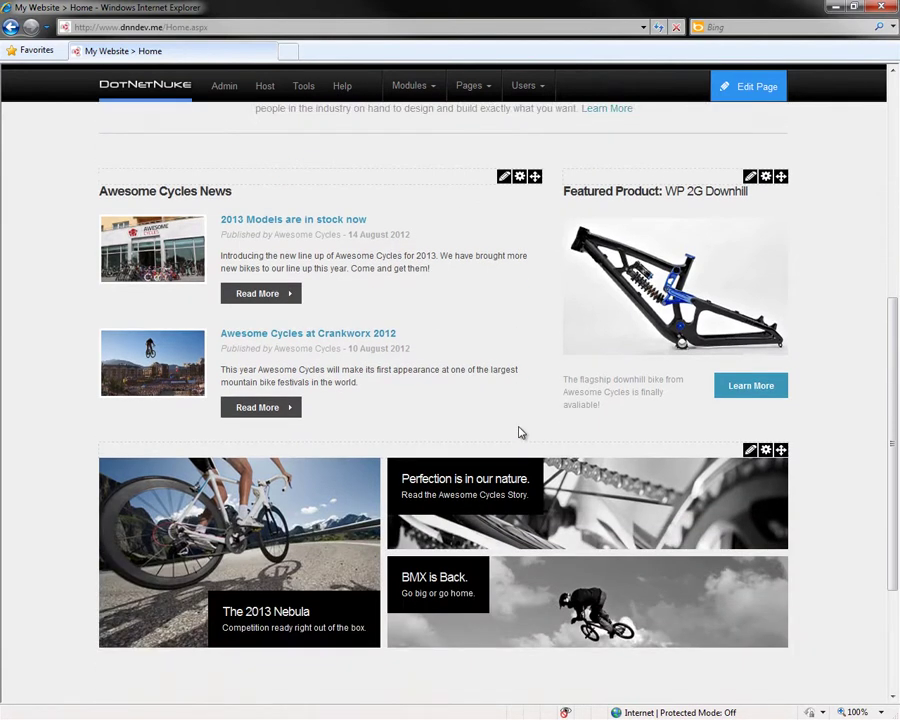
scroll(520, 435, "up", 6)
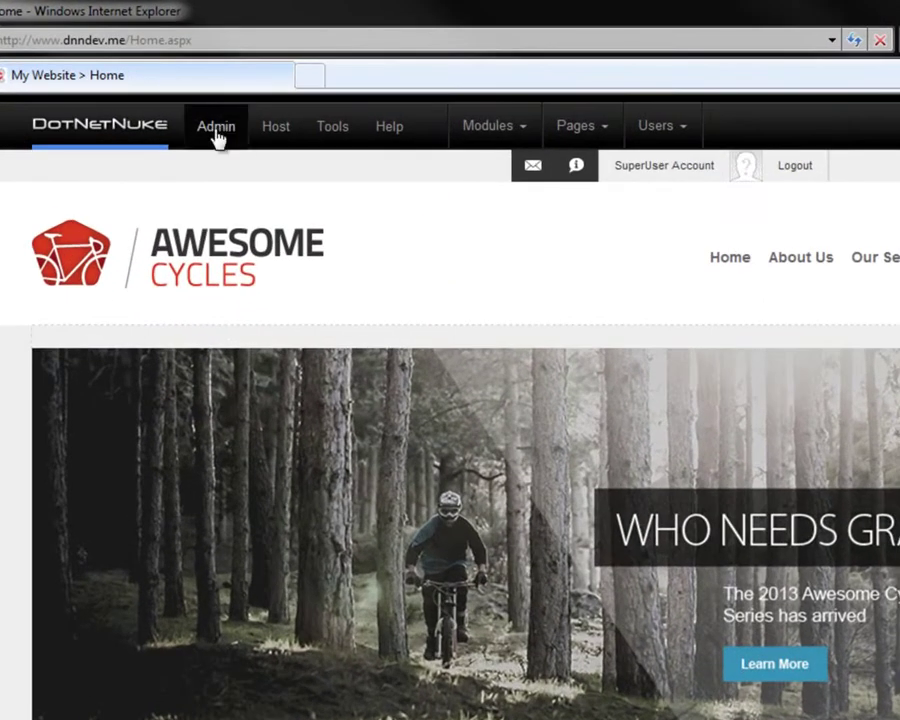
mouse_move(217, 137)
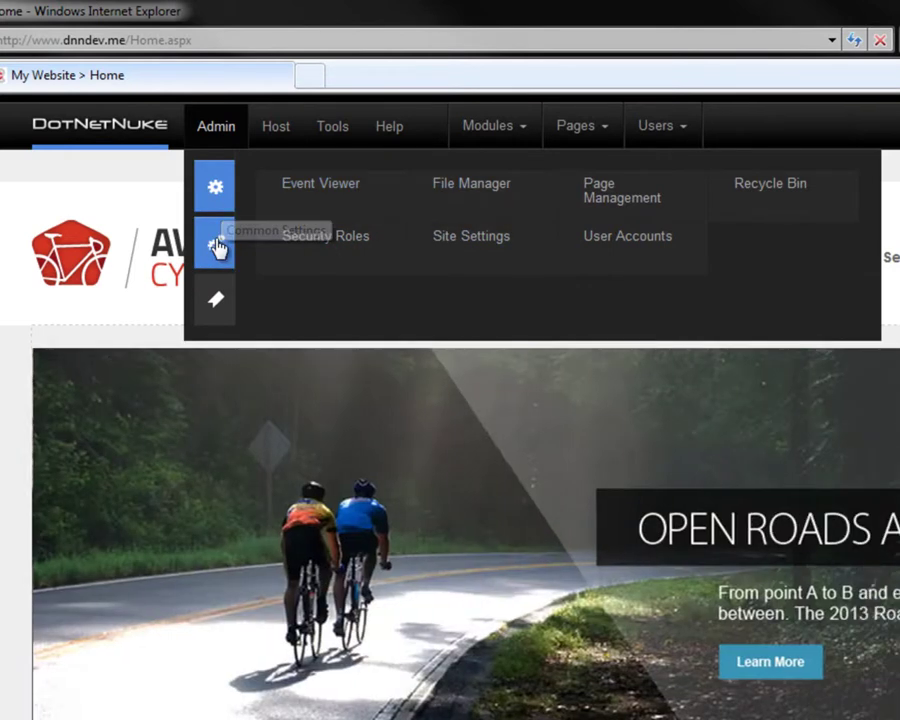
left_click(217, 245)
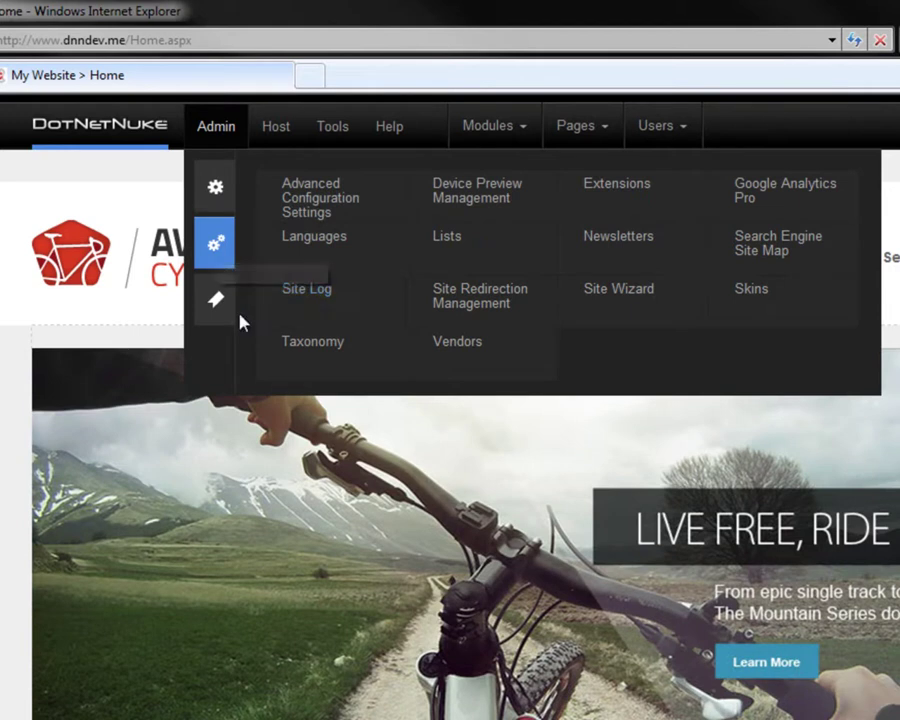
left_click(220, 302)
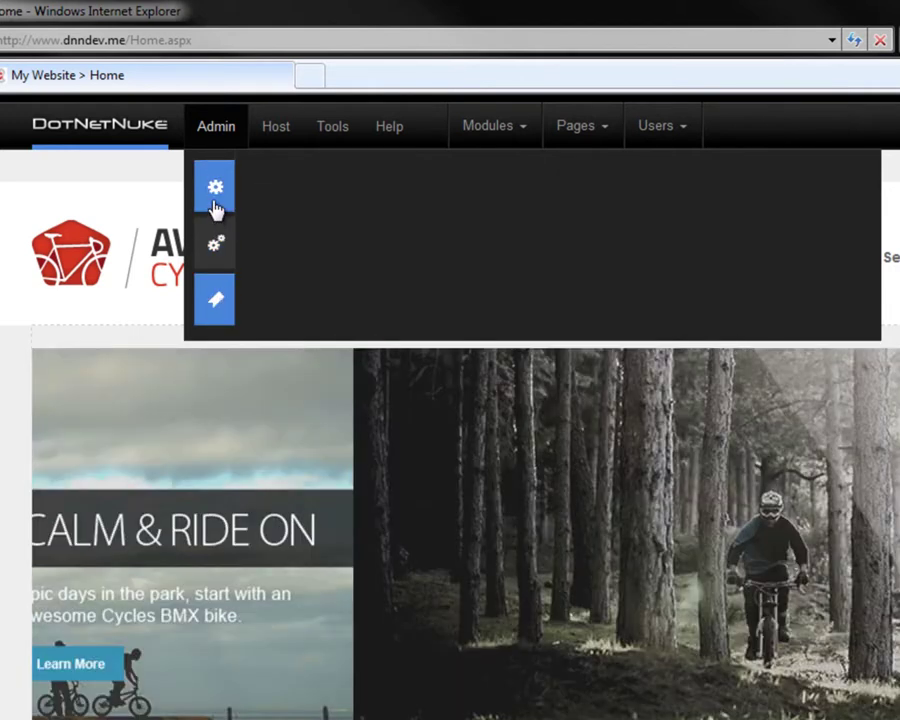
mouse_move(214, 198)
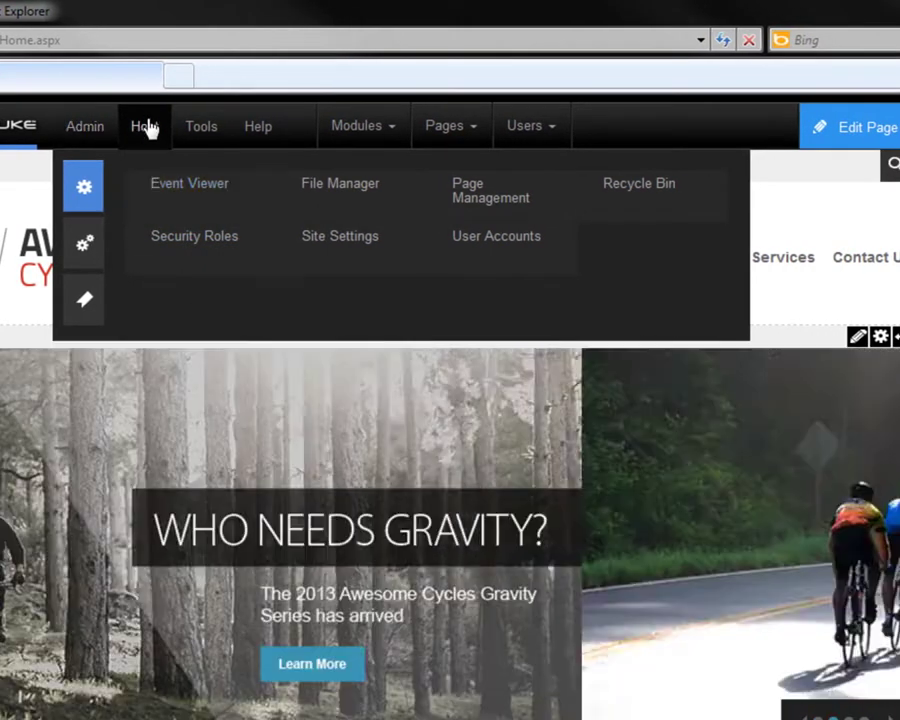
mouse_move(146, 130)
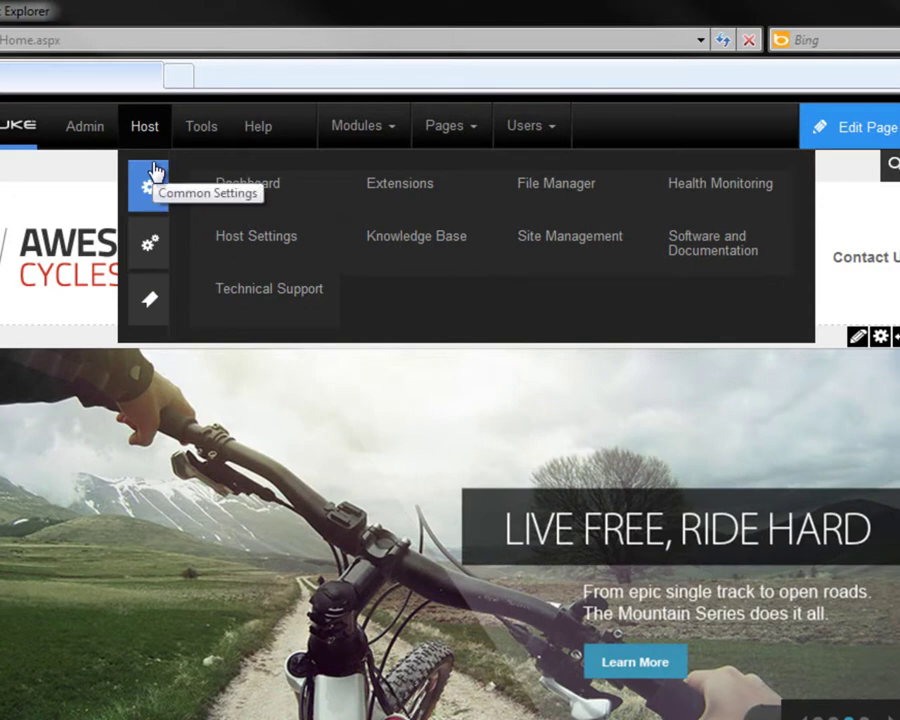
mouse_move(209, 128)
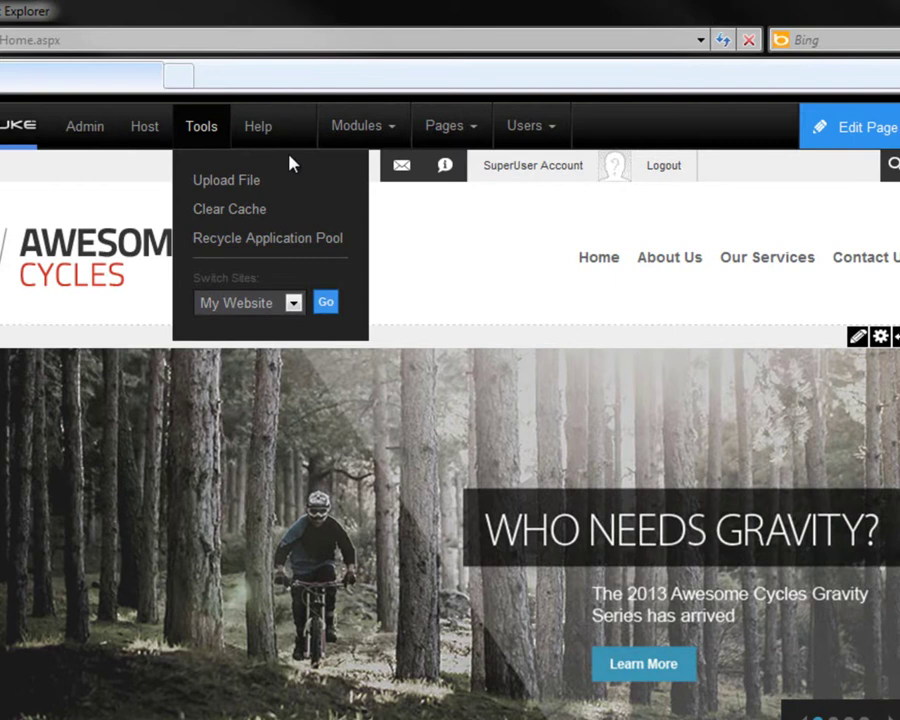
mouse_move(265, 135)
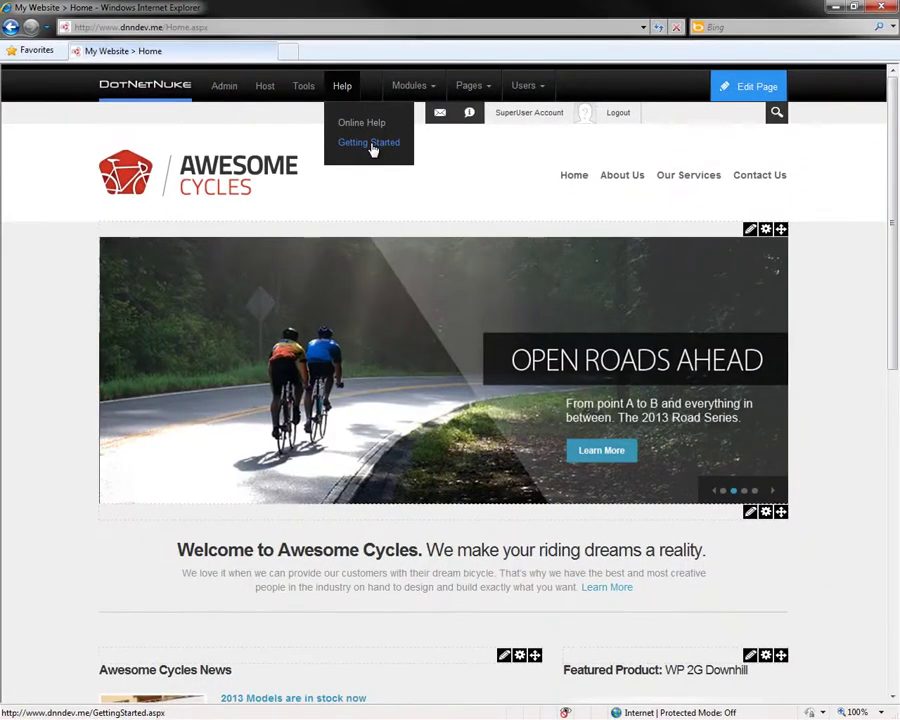
left_click(370, 145)
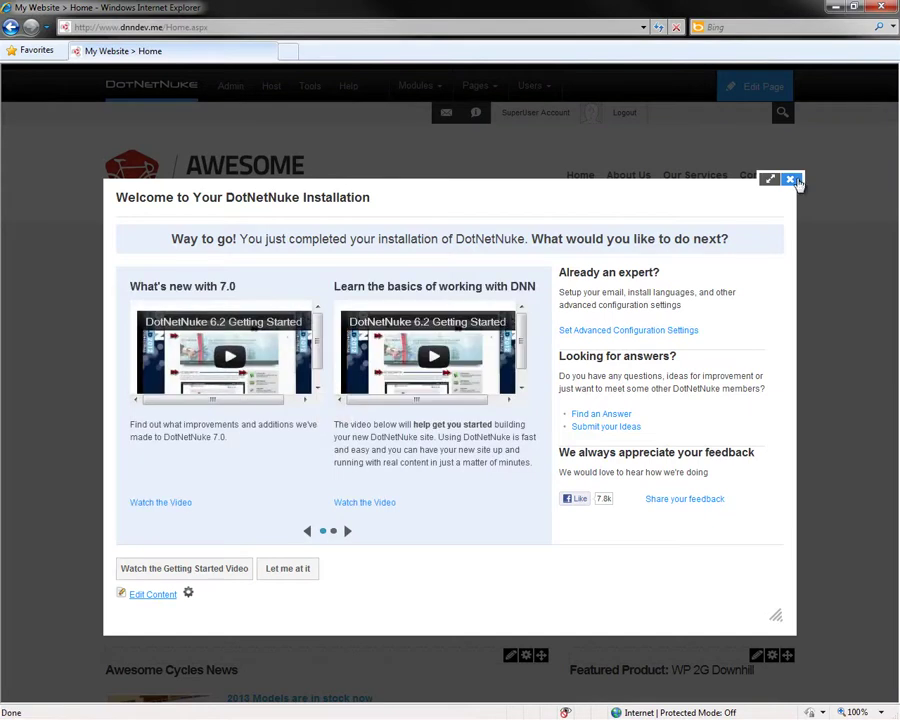
left_click(792, 180)
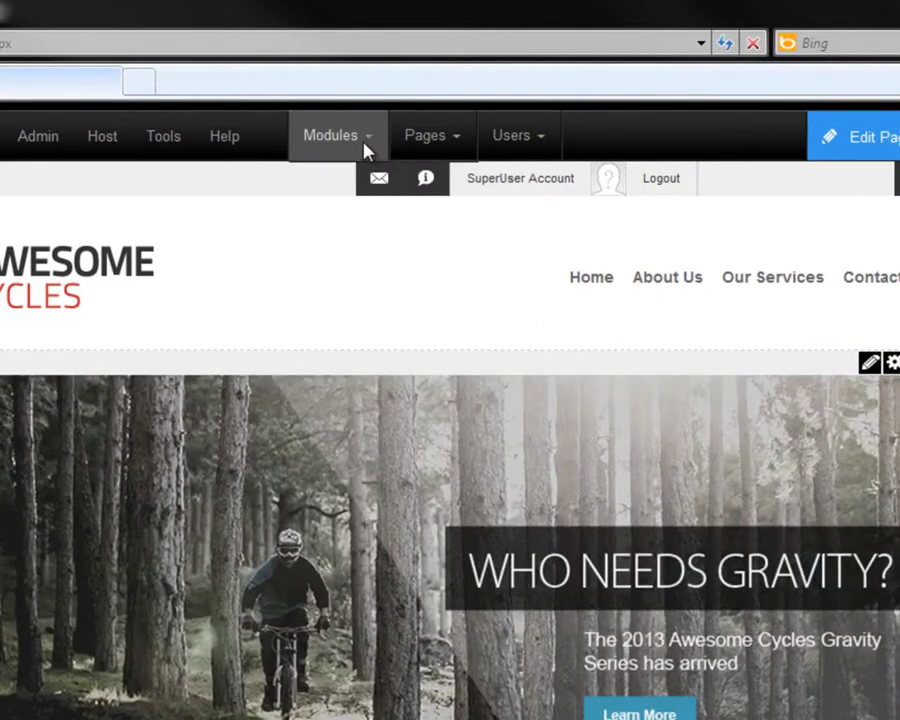
mouse_move(348, 140)
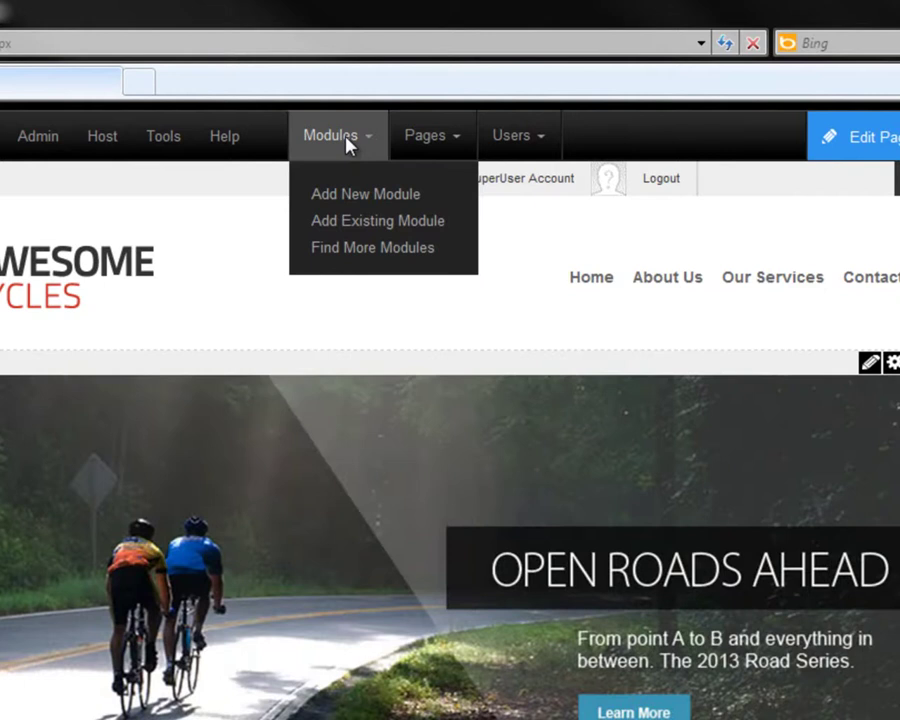
mouse_move(449, 140)
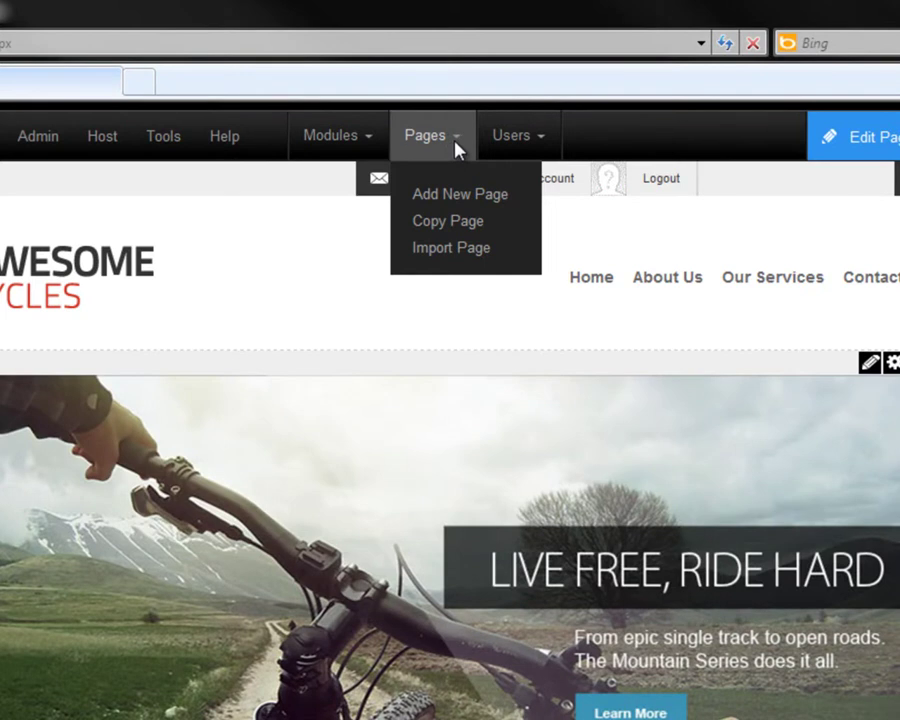
Start a new page named Community and confirm only All Users have View permission
left_click(468, 195)
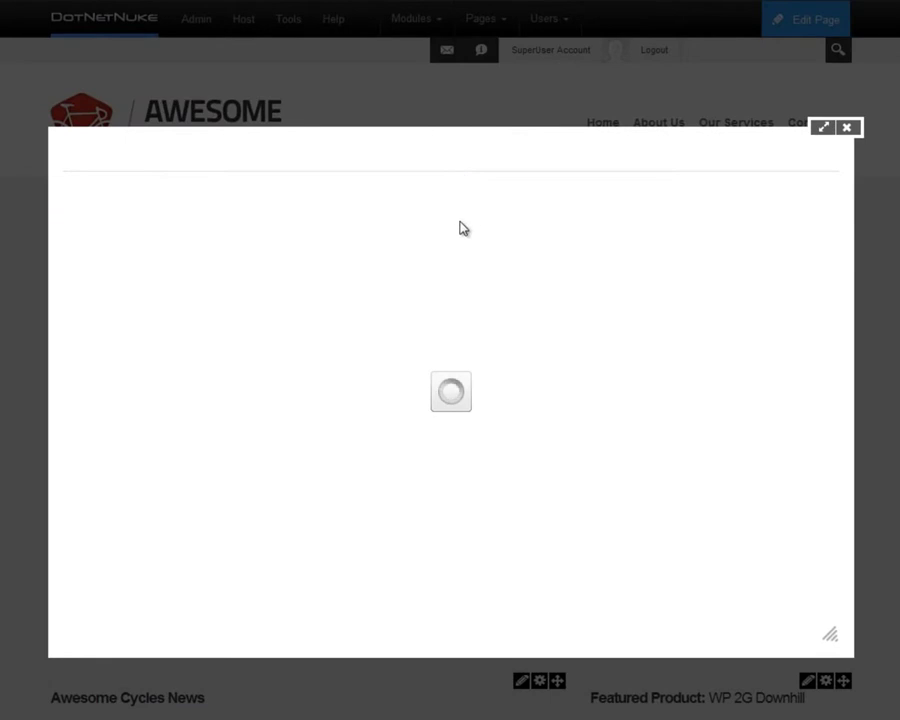
left_click(392, 248)
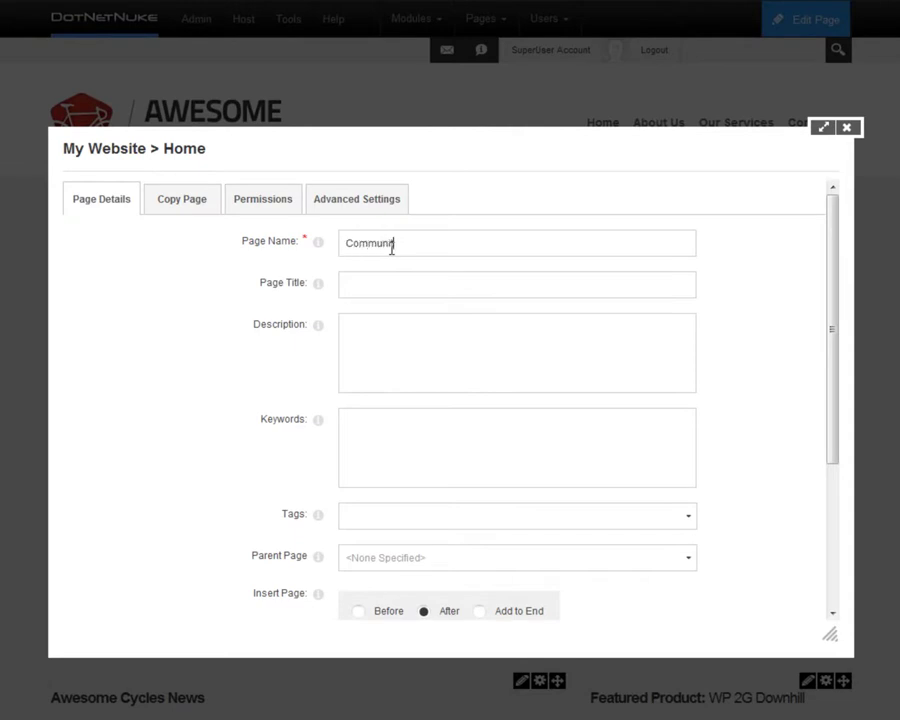
left_click(419, 282)
left_click(412, 352)
left_click(413, 435)
left_click(269, 207)
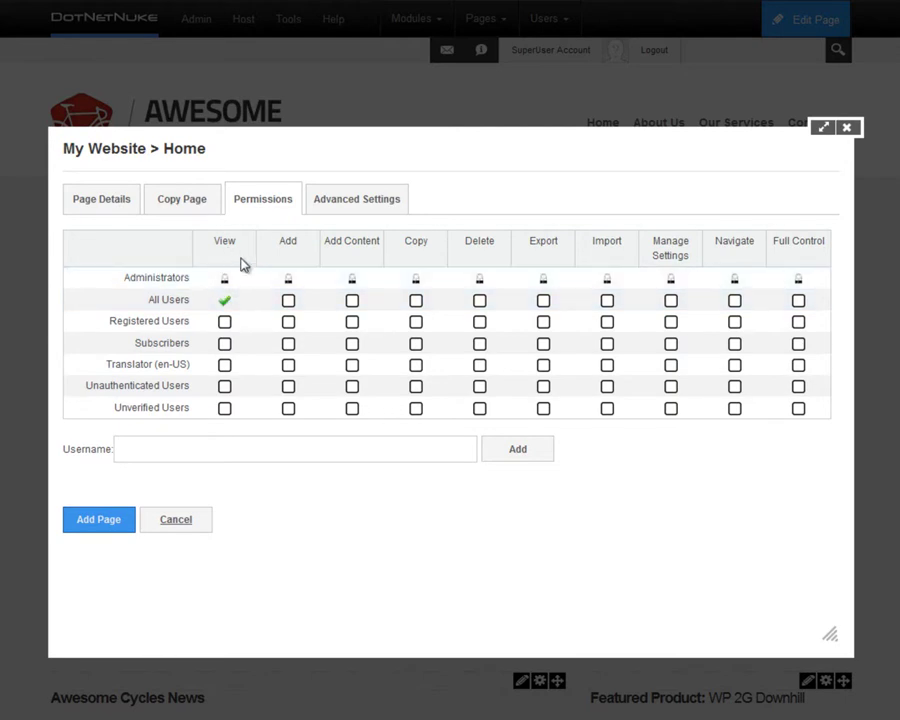
Review the Advanced Settings and create the Community page
left_click(322, 206)
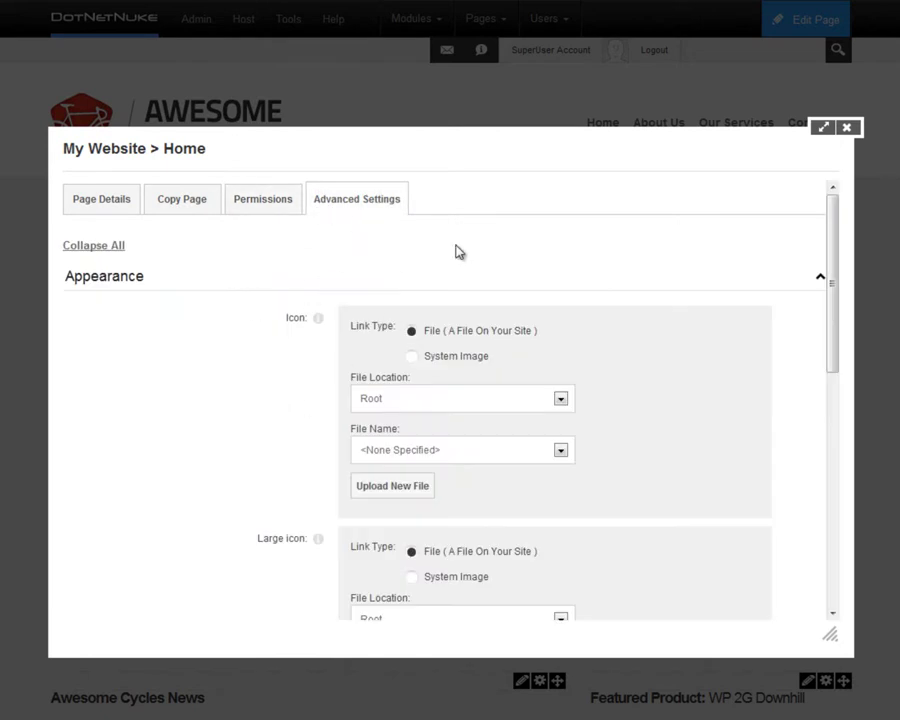
left_click_drag(832, 235, 850, 504)
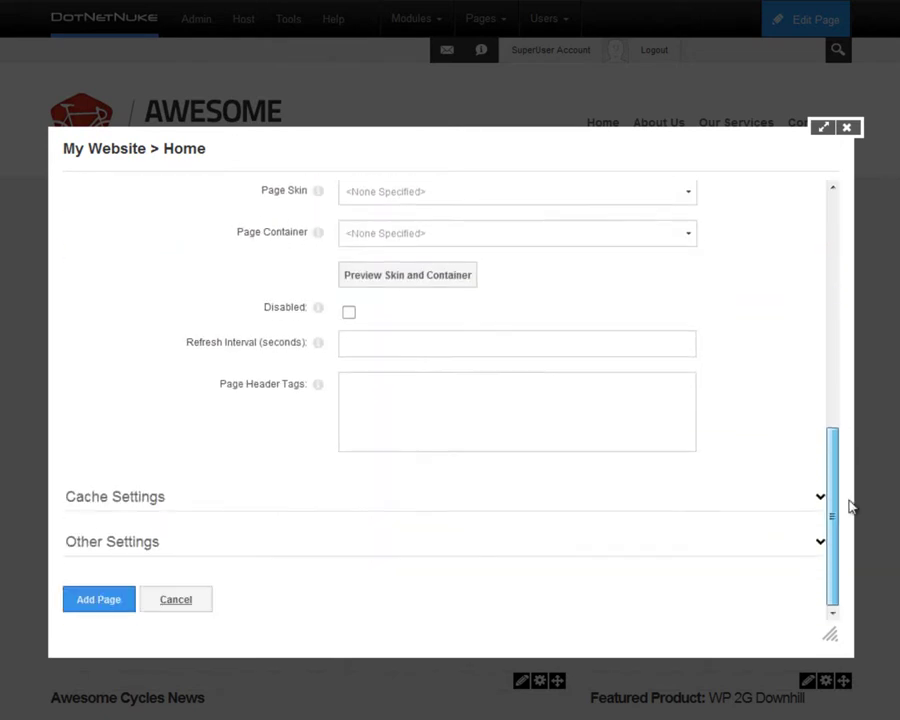
left_click(100, 598)
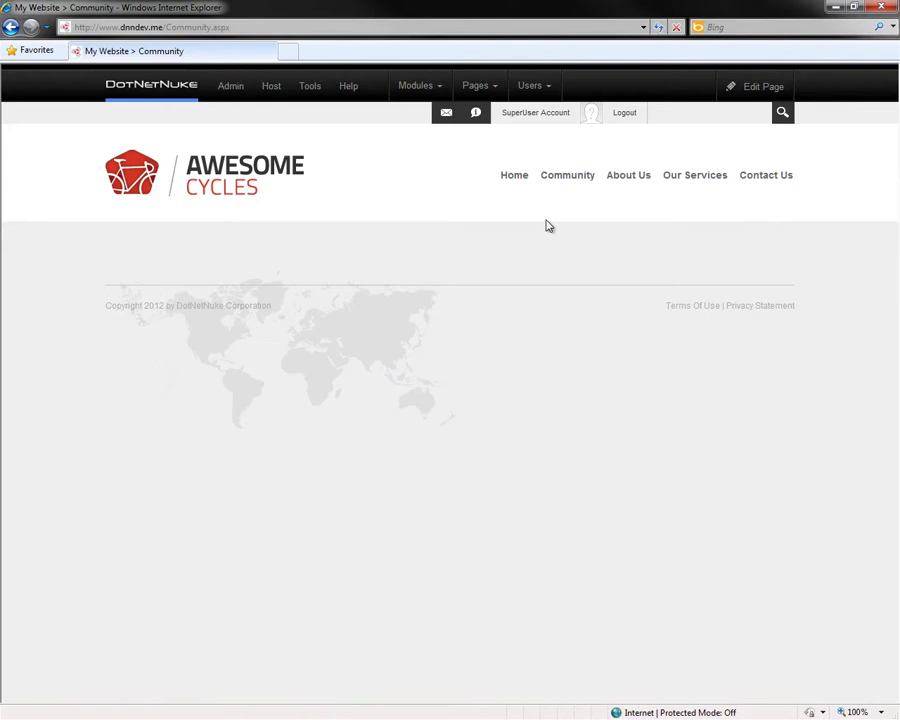
mouse_move(630, 183)
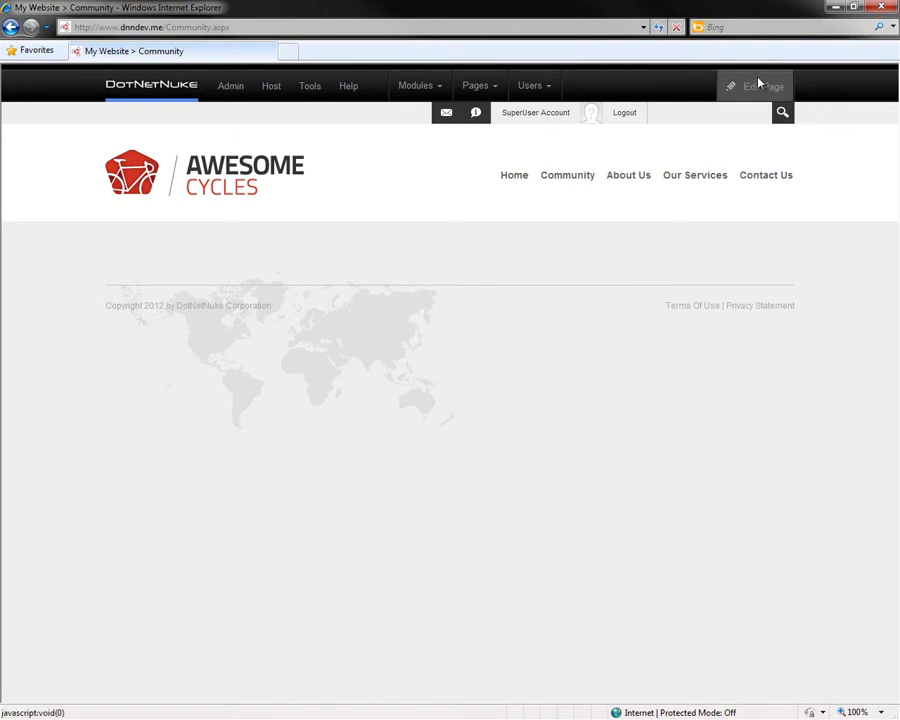
Put the new Community page into edit mode
mouse_move(758, 84)
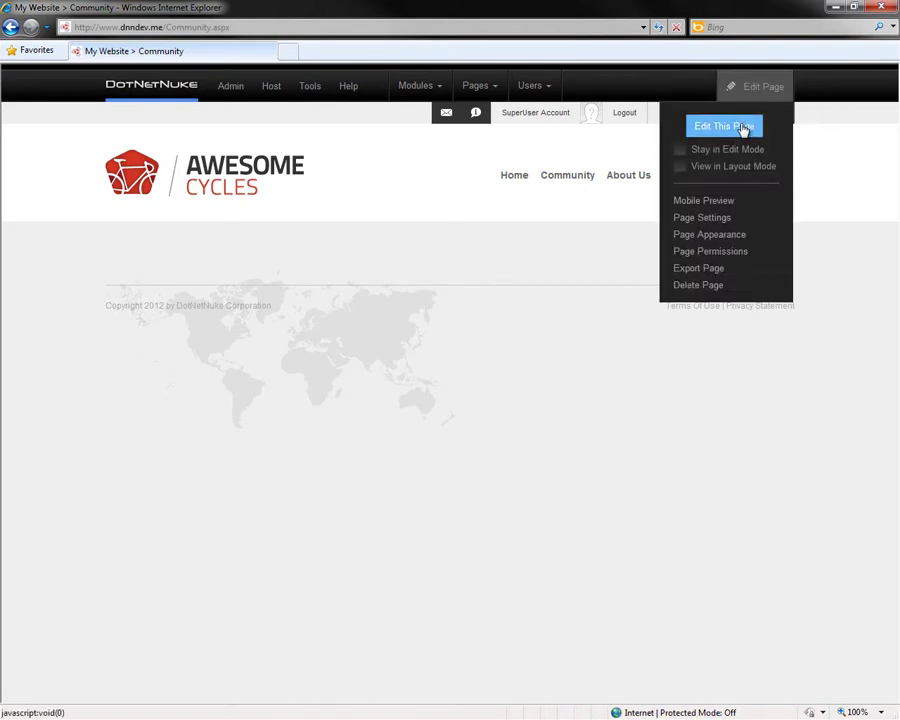
left_click(743, 130)
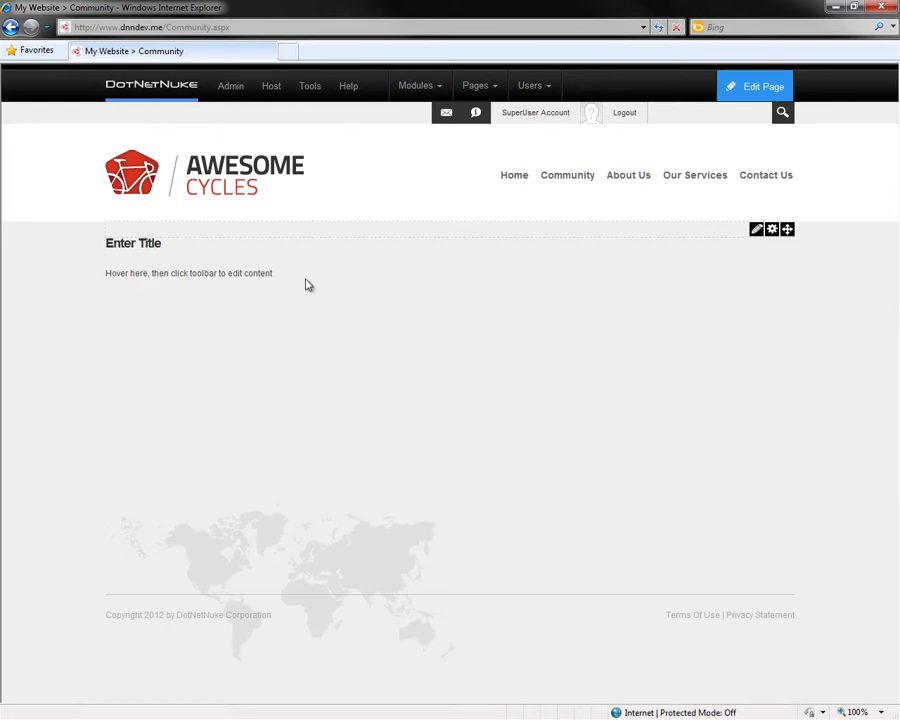
mouse_move(759, 234)
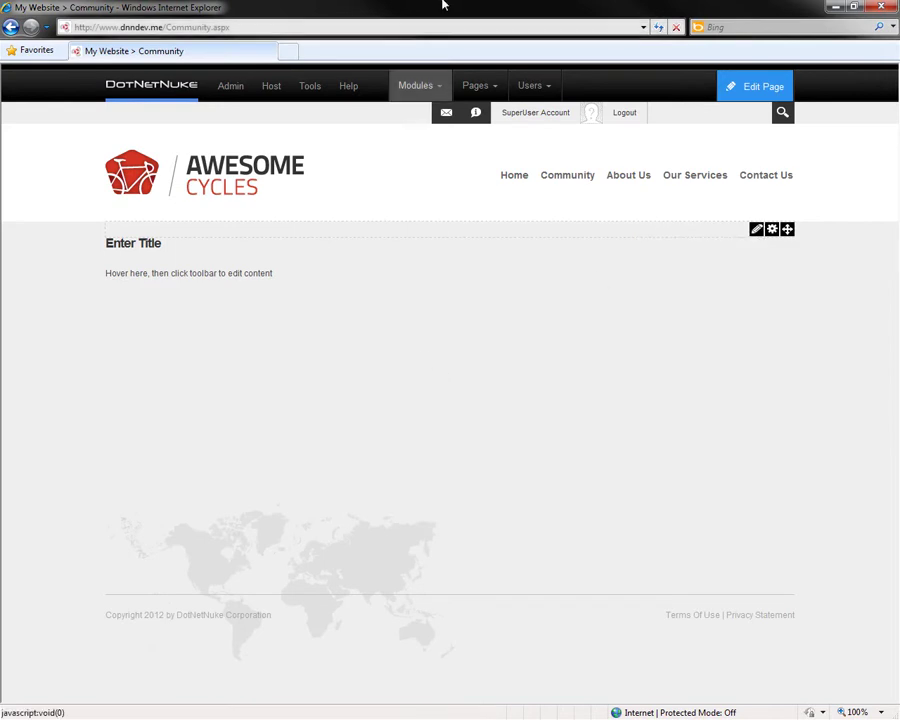
Drag an HTML Pro module onto the Community page below the Enter Title placeholder
mouse_move(427, 93)
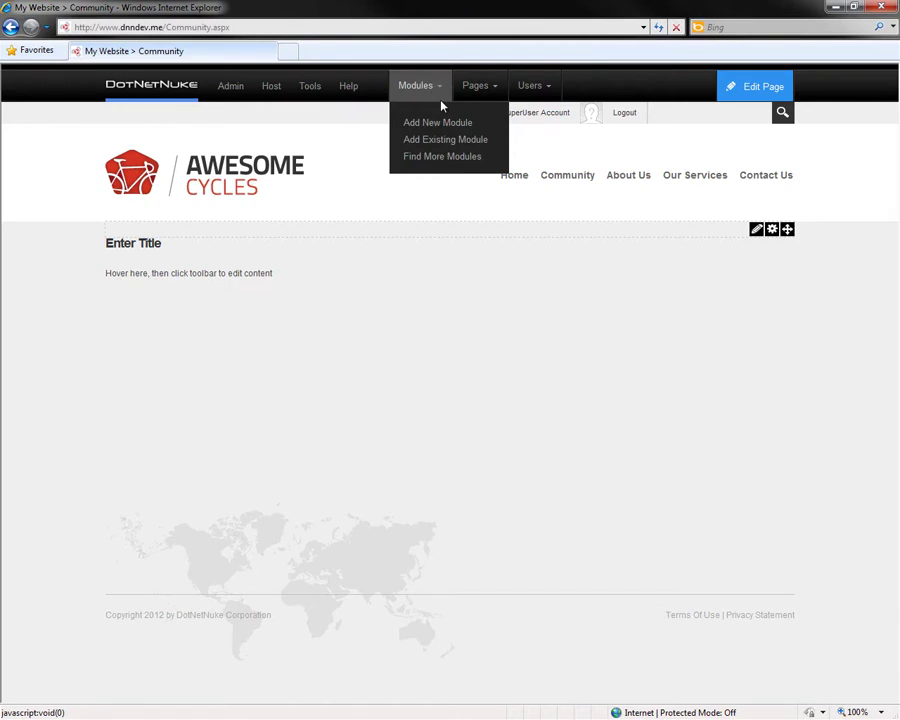
left_click(444, 123)
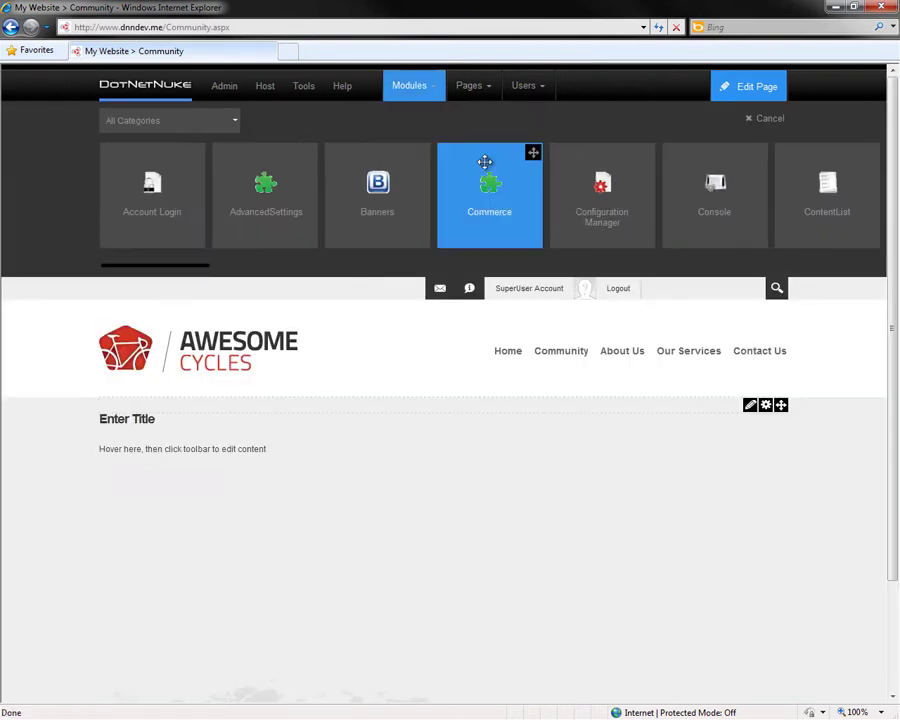
left_click_drag(202, 272, 398, 275)
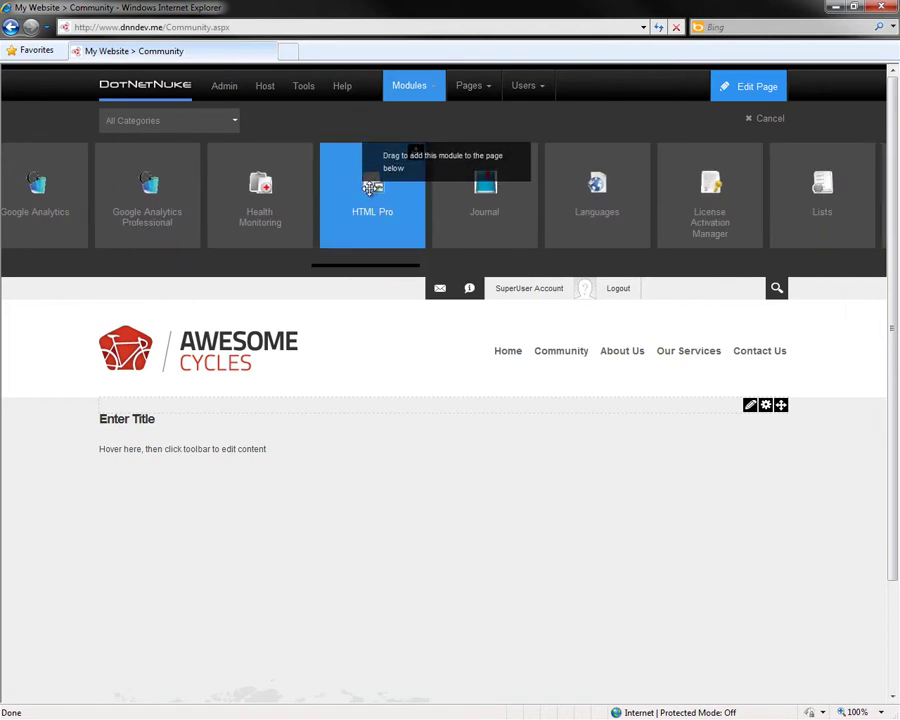
left_click_drag(370, 197, 255, 543)
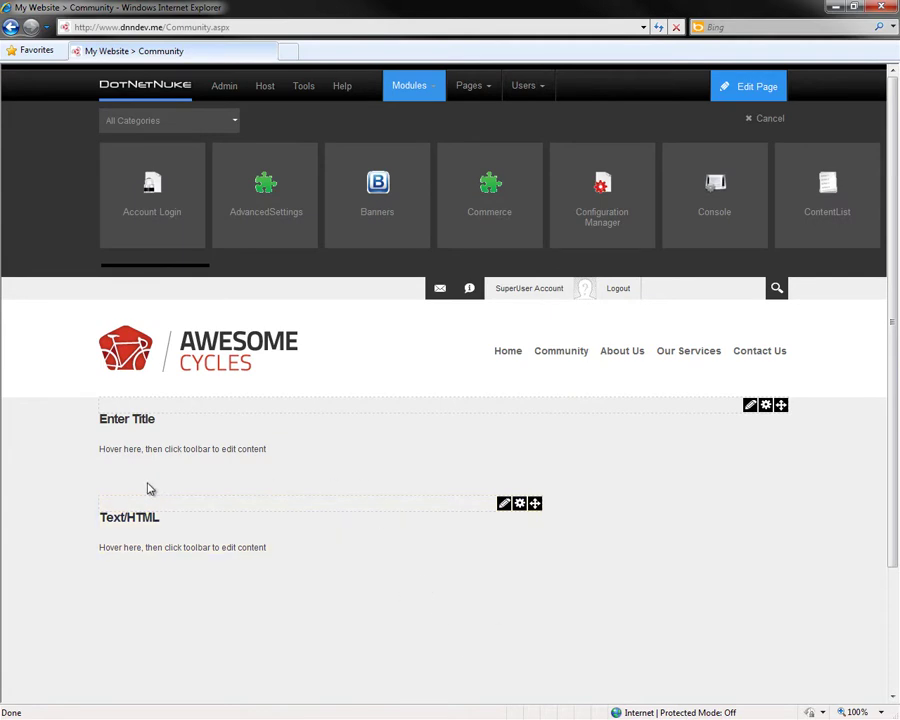
mouse_move(752, 408)
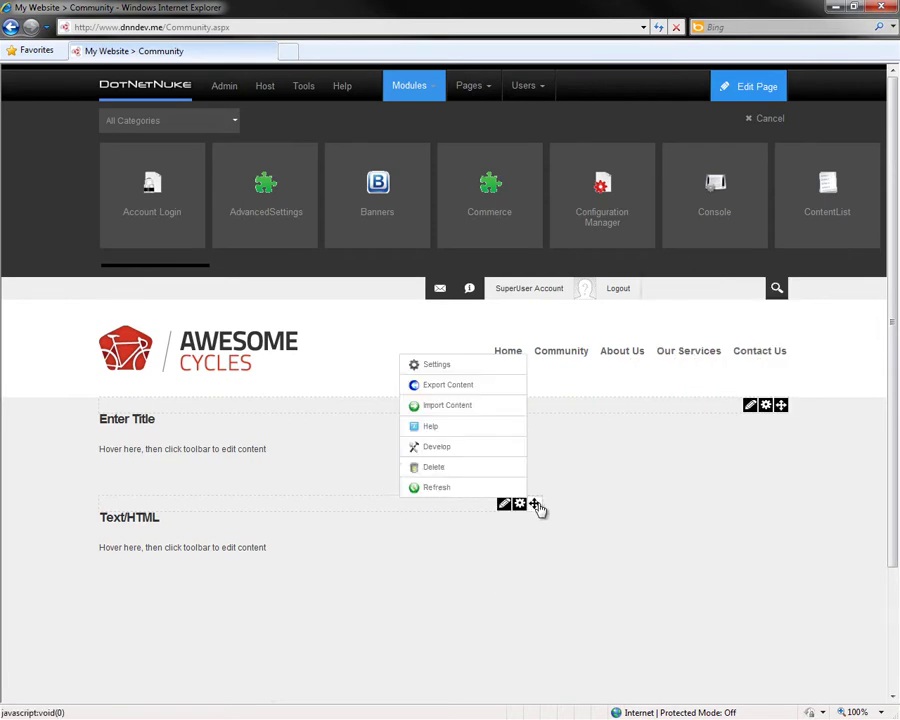
Open the new Text/HTML module's content editor
mouse_move(538, 510)
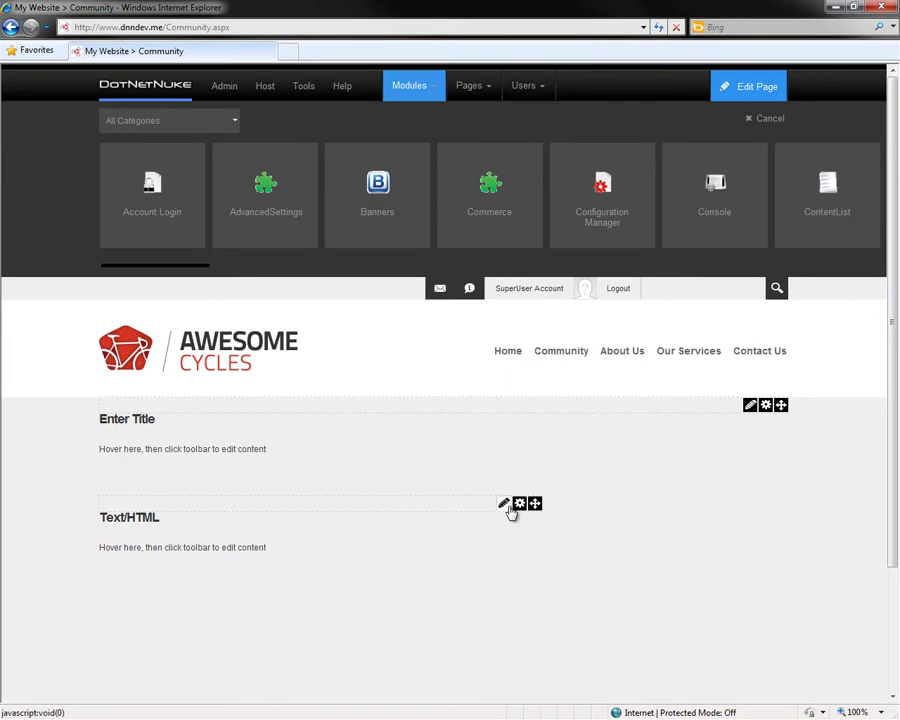
mouse_move(508, 508)
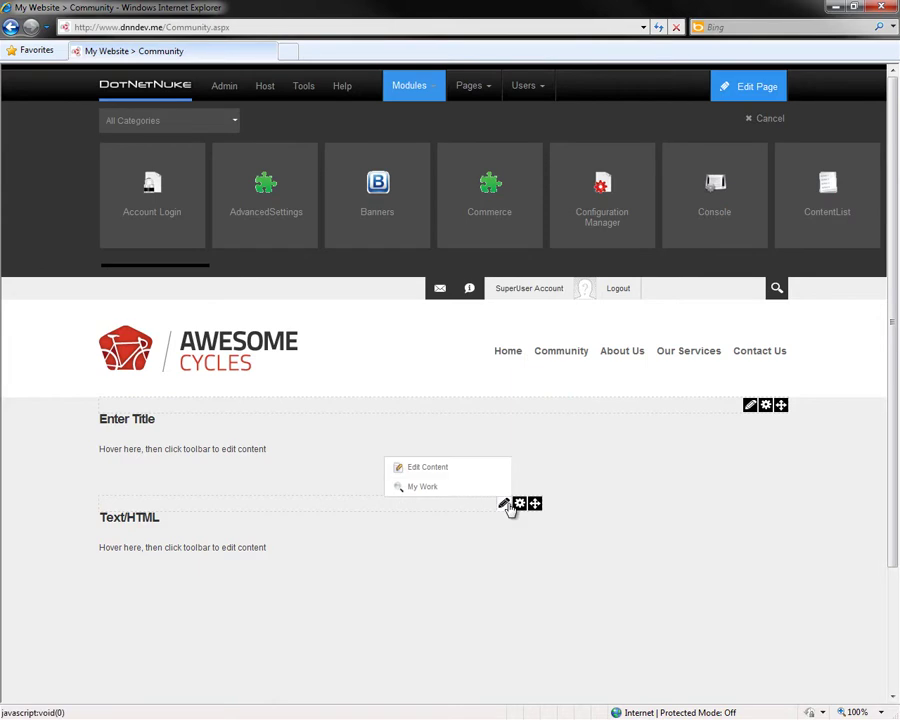
left_click(450, 468)
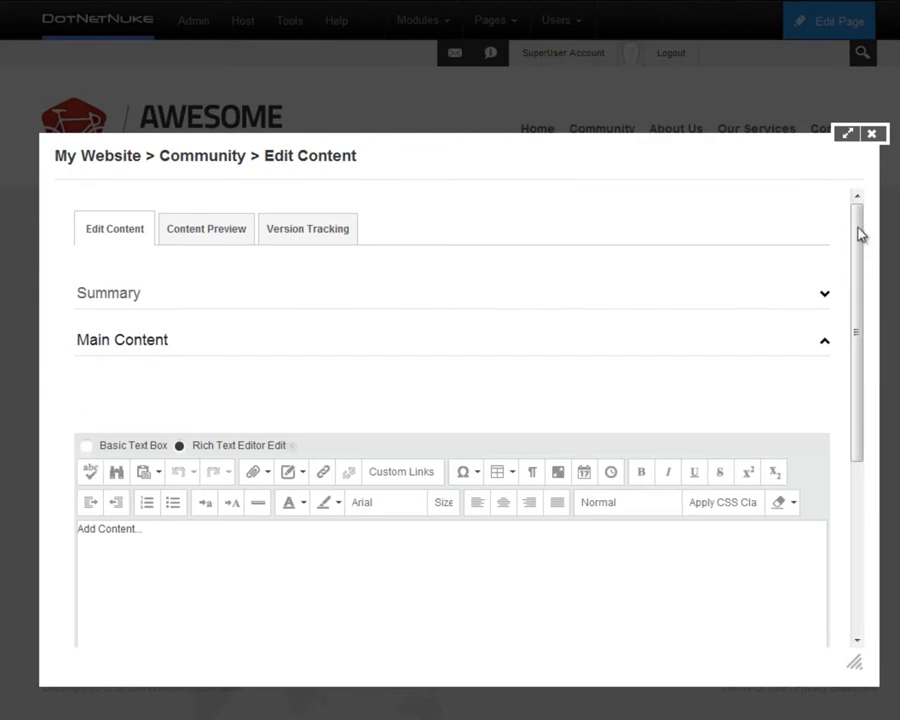
left_click(847, 138)
left_click(848, 134)
left_click_drag(855, 335, 862, 440)
Replace the Add Content placeholder with the pasted welcome paragraph and start a new line
left_click(123, 361)
key("ctrl+a")
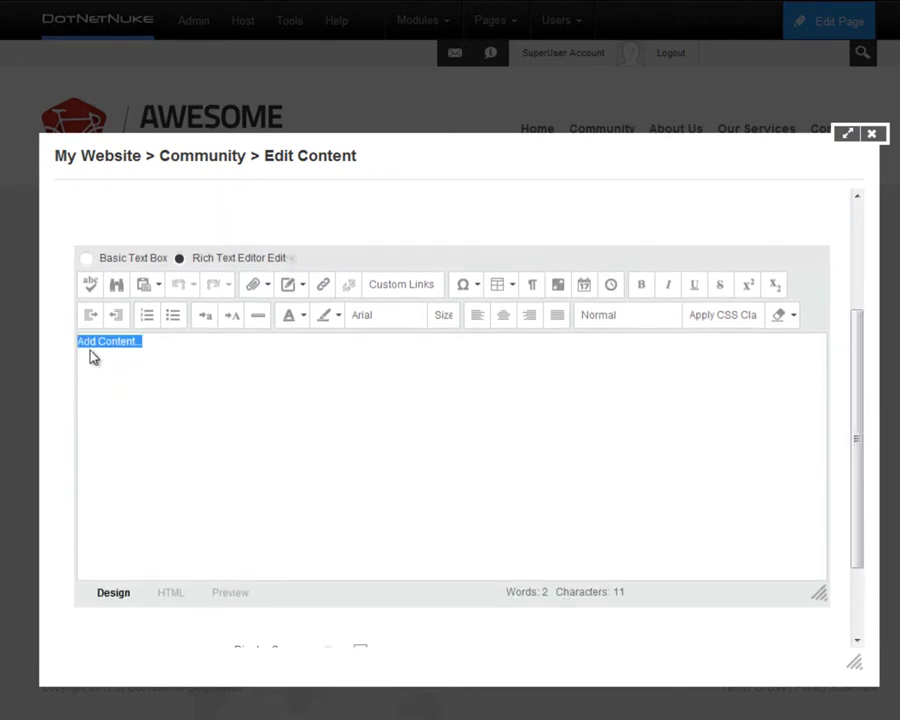
key("BackSpace")
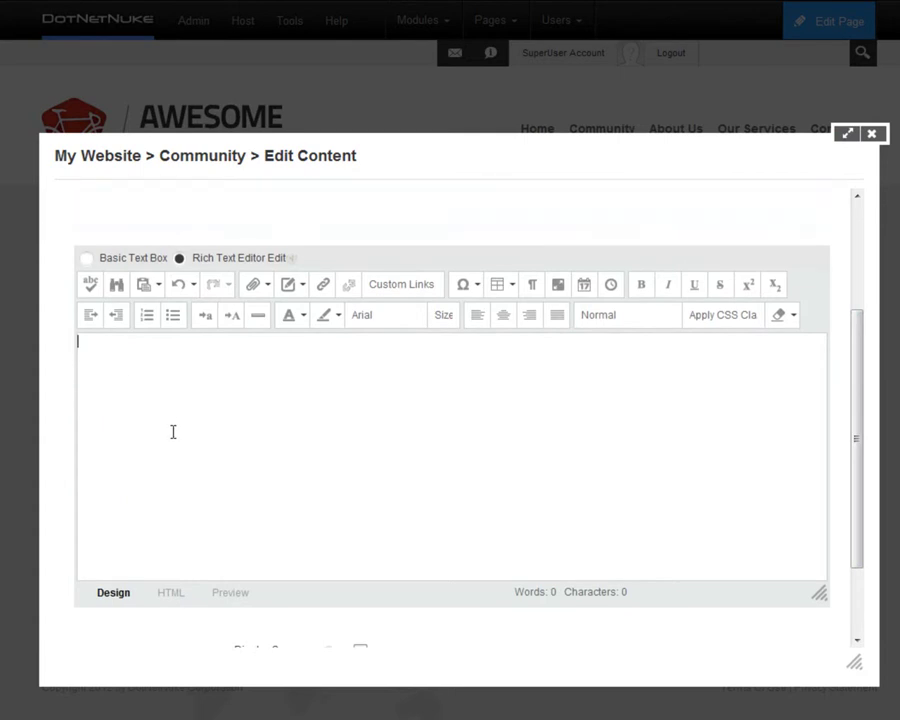
key("ctrl+v")
left_click(503, 404)
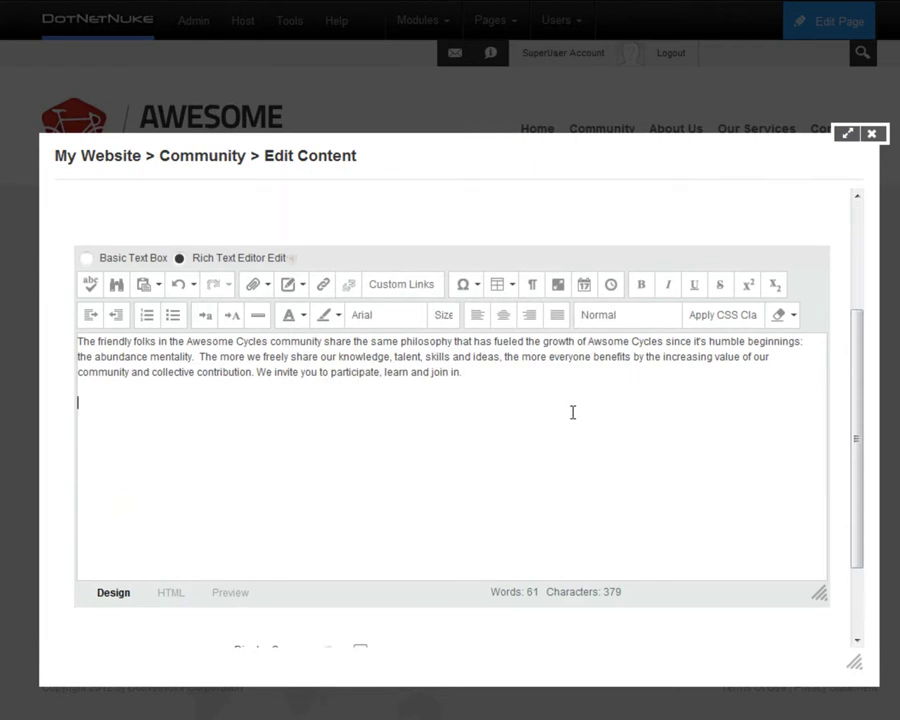
key("Return")
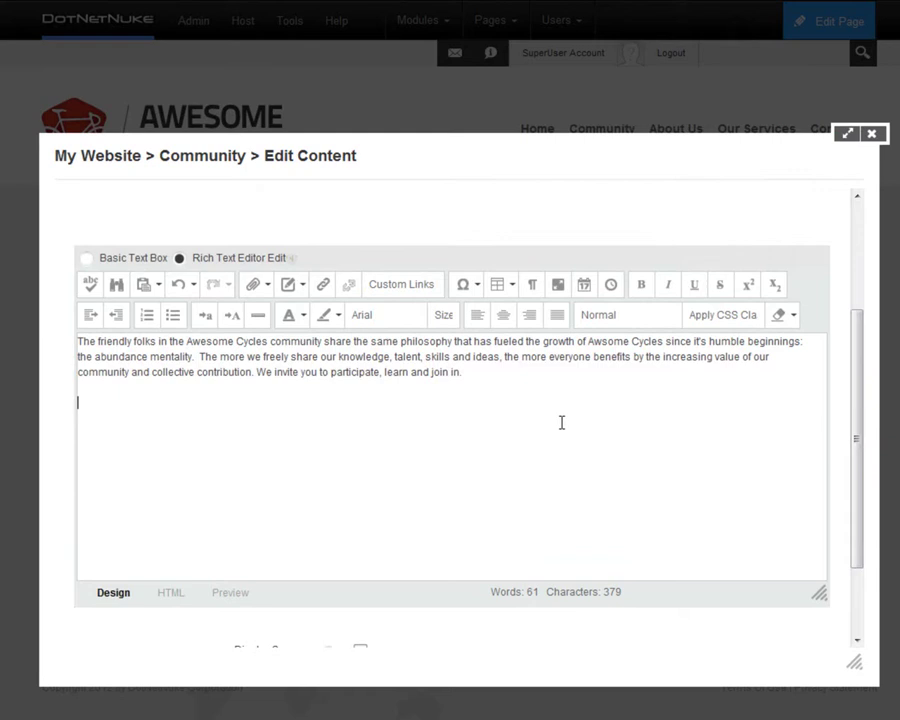
In the Image Manager, browse to the Images folder and select homeBanner.png
left_click(268, 287)
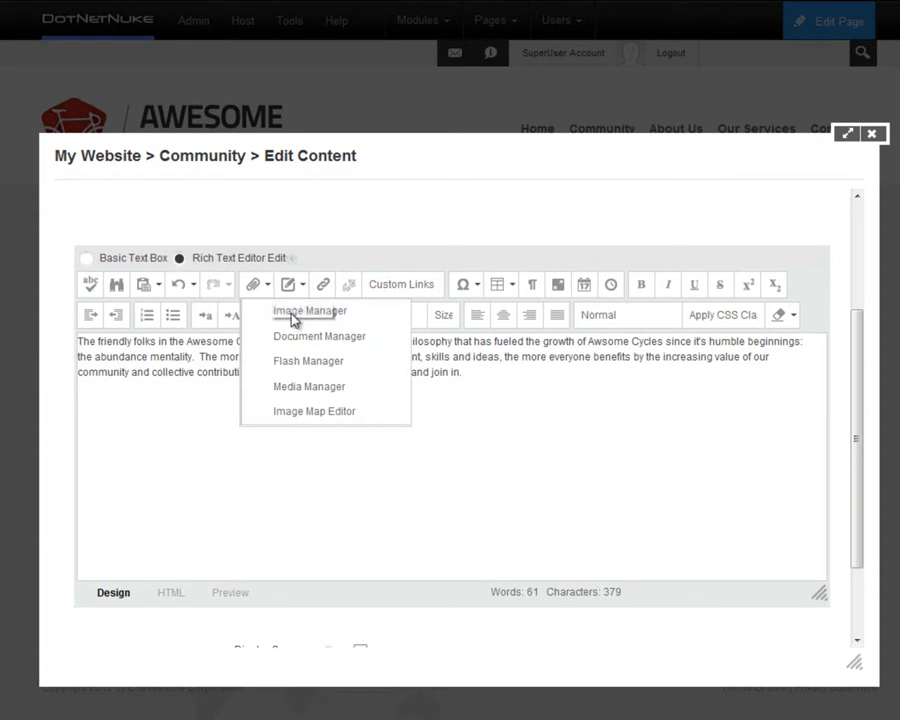
left_click(294, 315)
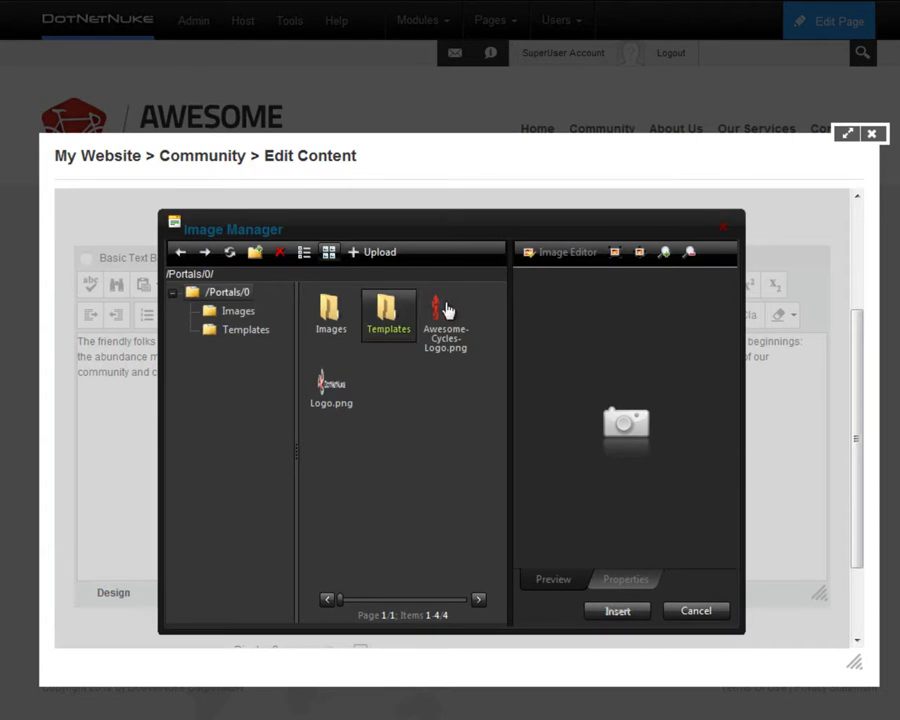
left_click(253, 316)
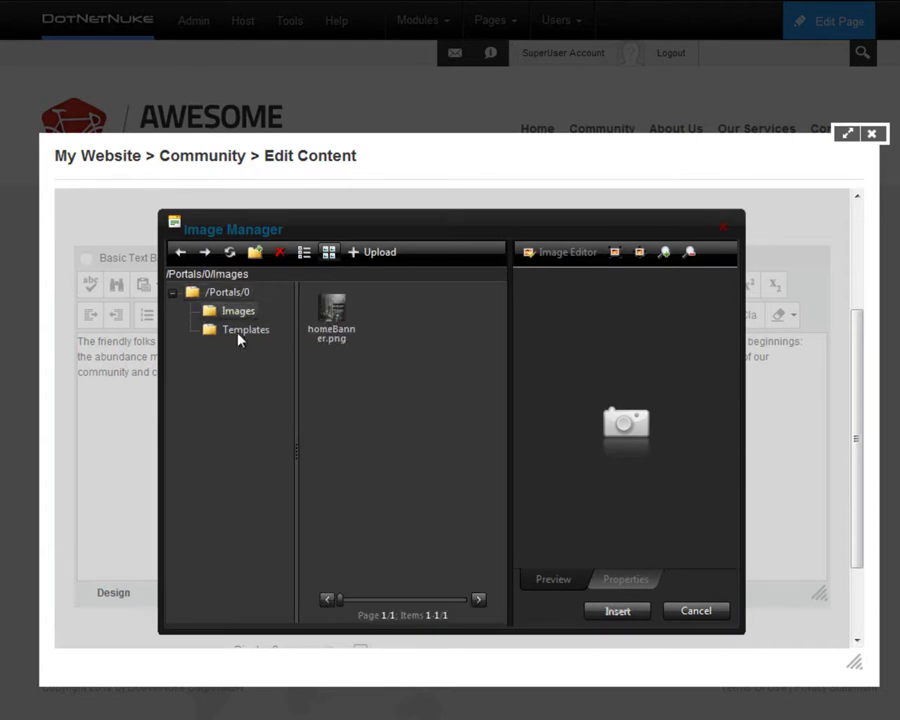
left_click(234, 292)
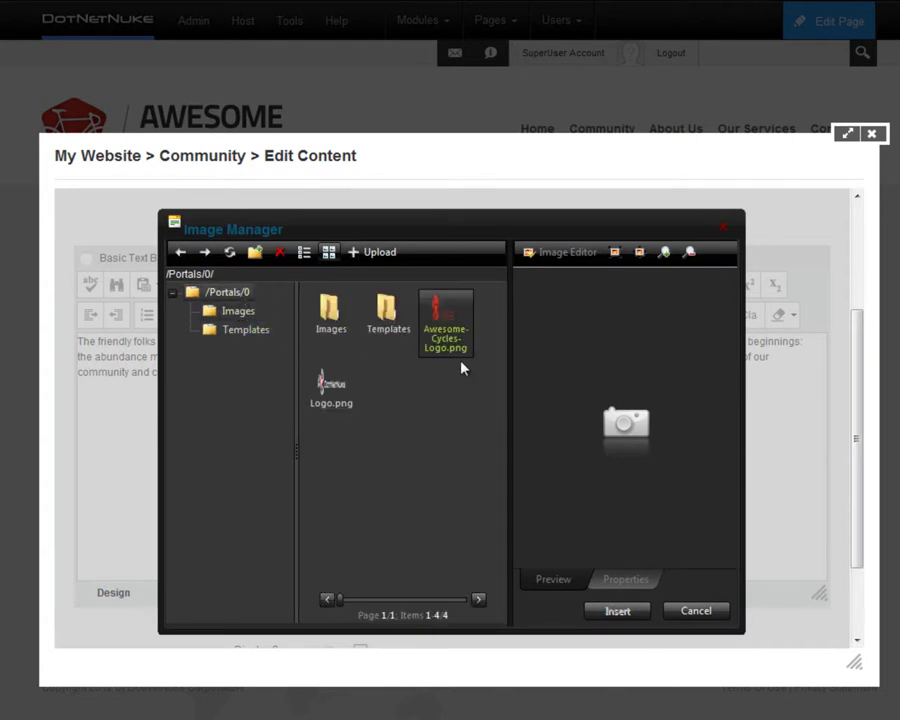
left_click(238, 312)
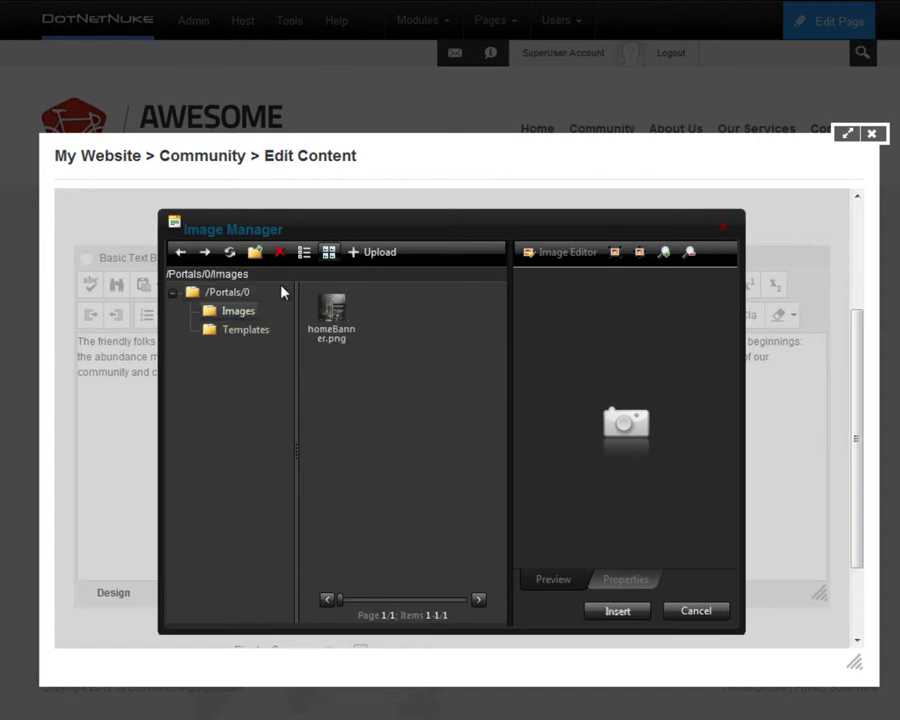
left_click(341, 315)
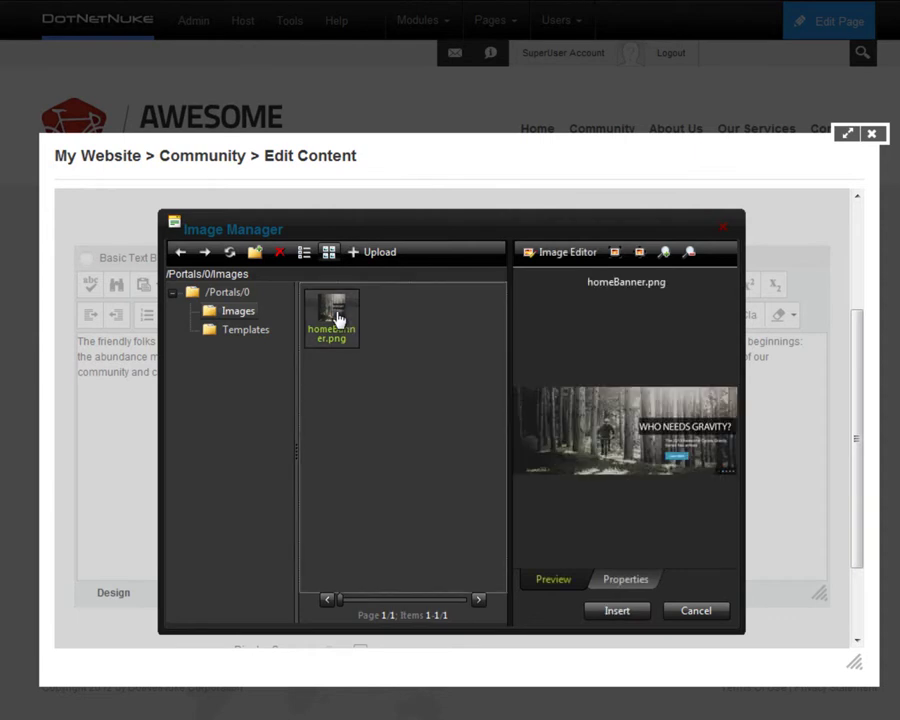
Insert homeBanner.png below the welcome paragraph and save the module content
left_click(618, 612)
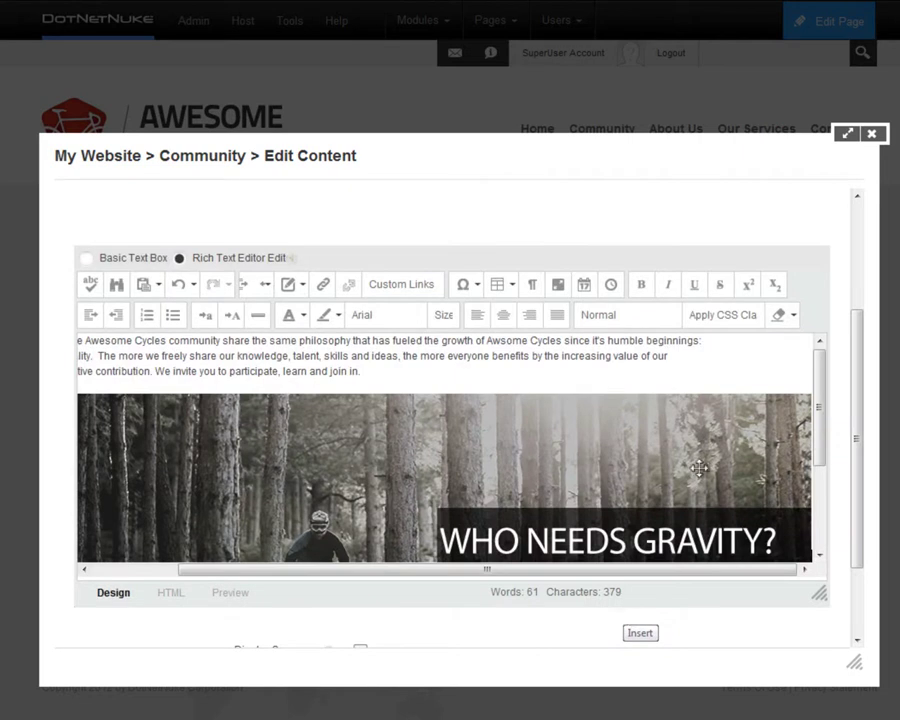
mouse_move(824, 395)
left_mouse_down()
mouse_move(830, 486)
mouse_move(834, 406)
left_mouse_up()
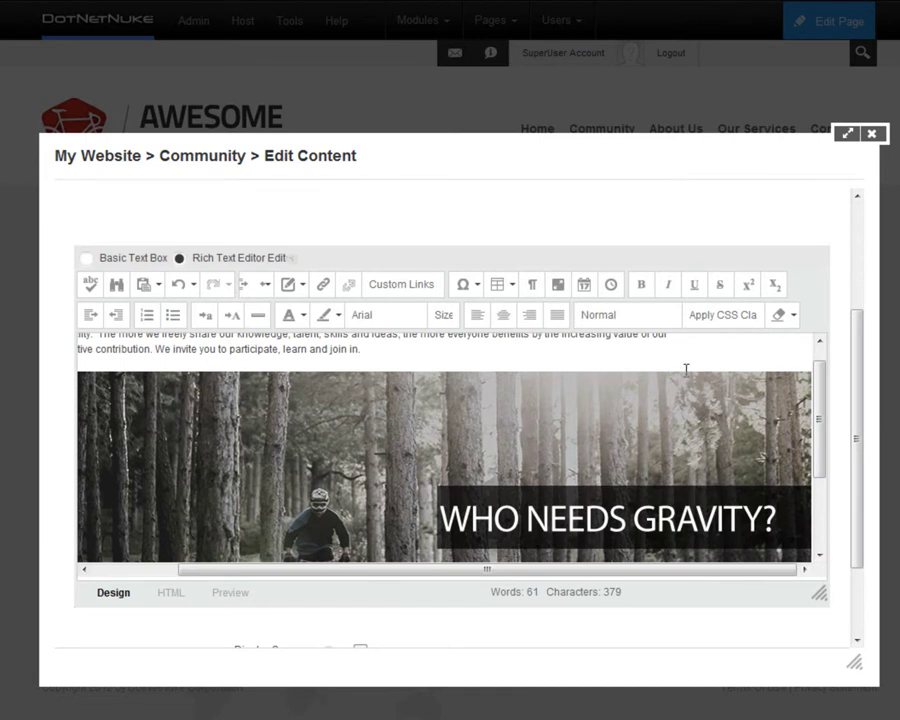
left_click_drag(820, 418, 821, 402)
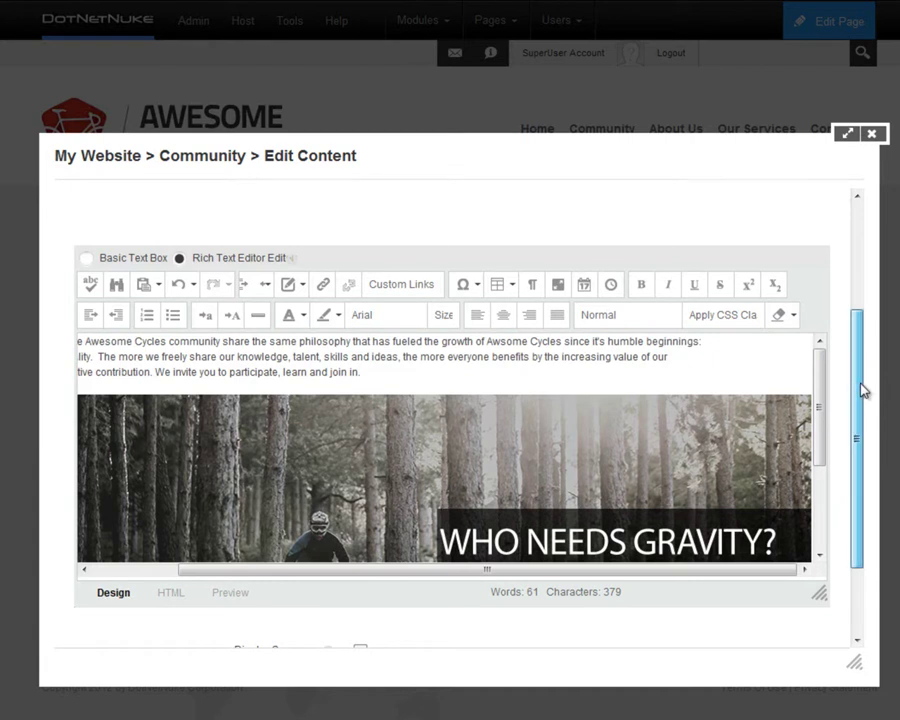
left_click_drag(863, 391, 864, 474)
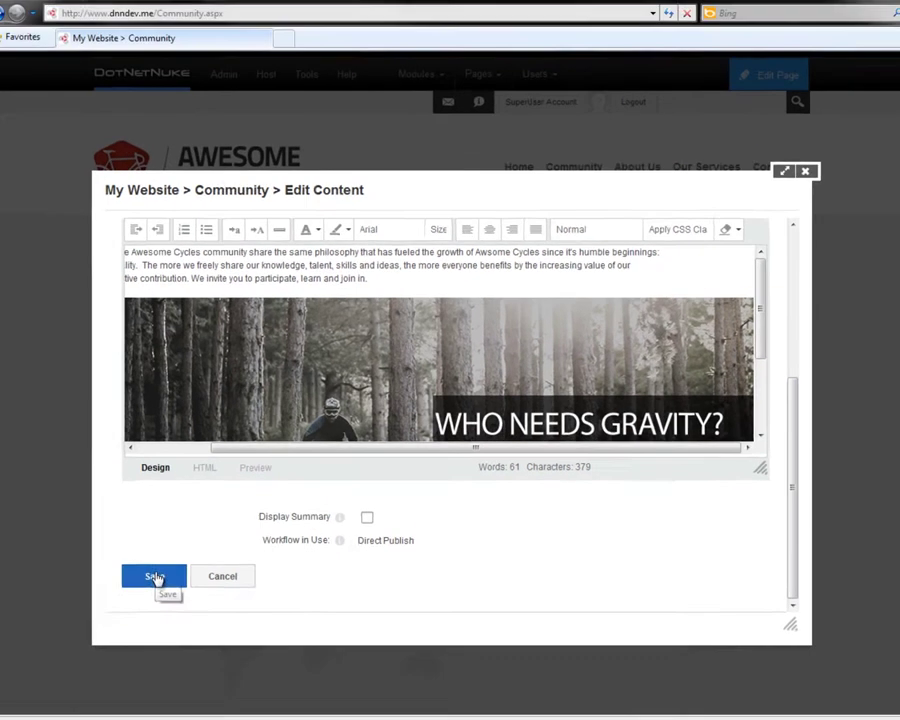
left_click(155, 578)
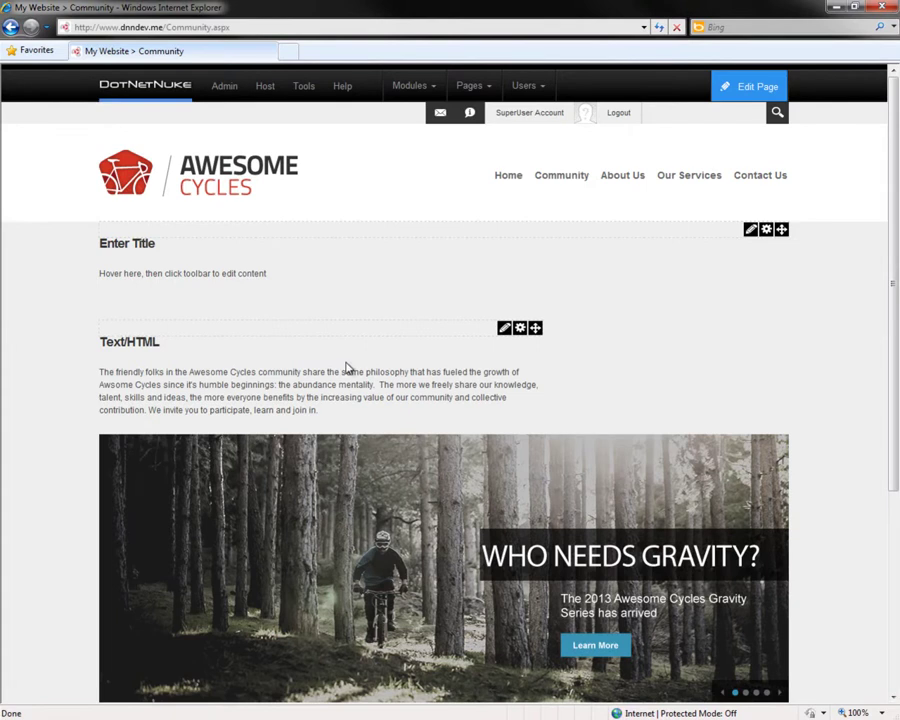
Move the Text/HTML module into the contentPane so it spans the full page width
scroll(350, 375, "down", 1)
scroll(360, 380, "up", 1)
mouse_move(536, 335)
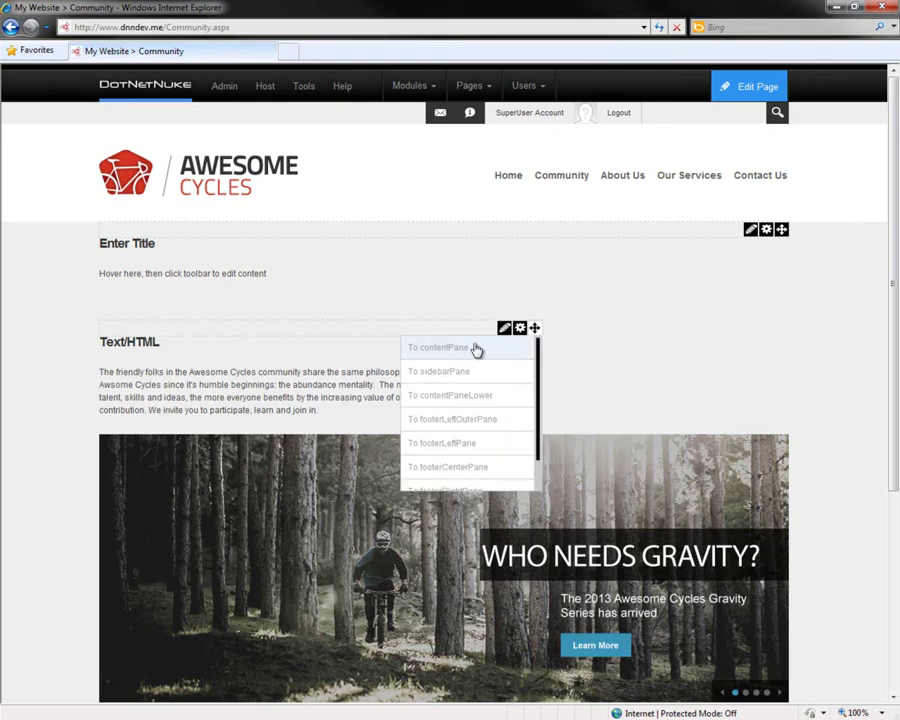
left_click(476, 348)
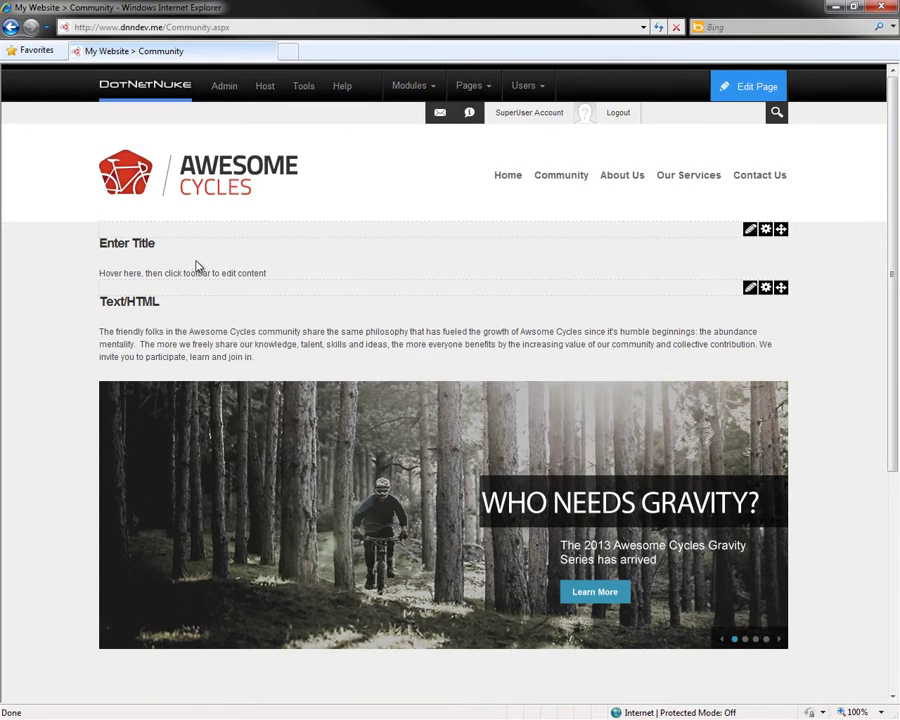
scroll(558, 366, "down", 2)
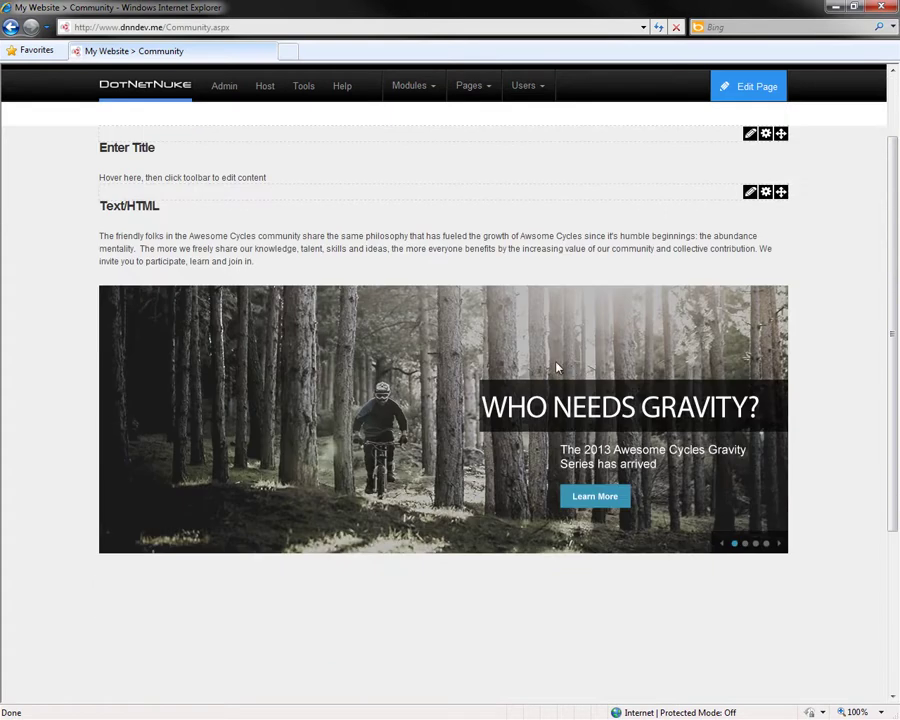
scroll(595, 367, "up", 2)
Retitle the Text/HTML module 'Welcome to the Awesome Cycles Community' in its settings and update
mouse_move(765, 296)
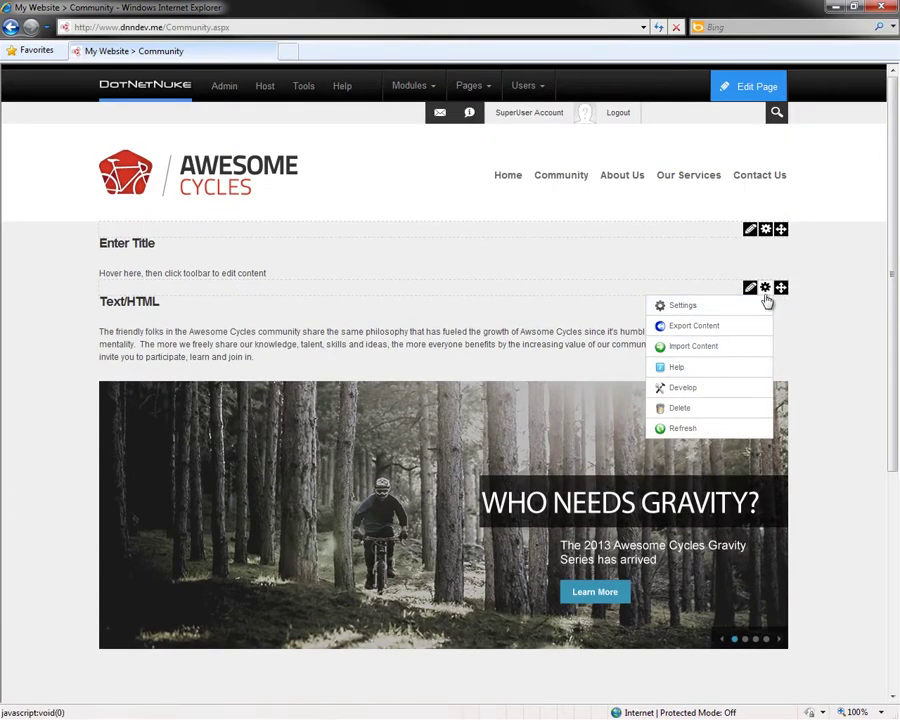
left_click(704, 313)
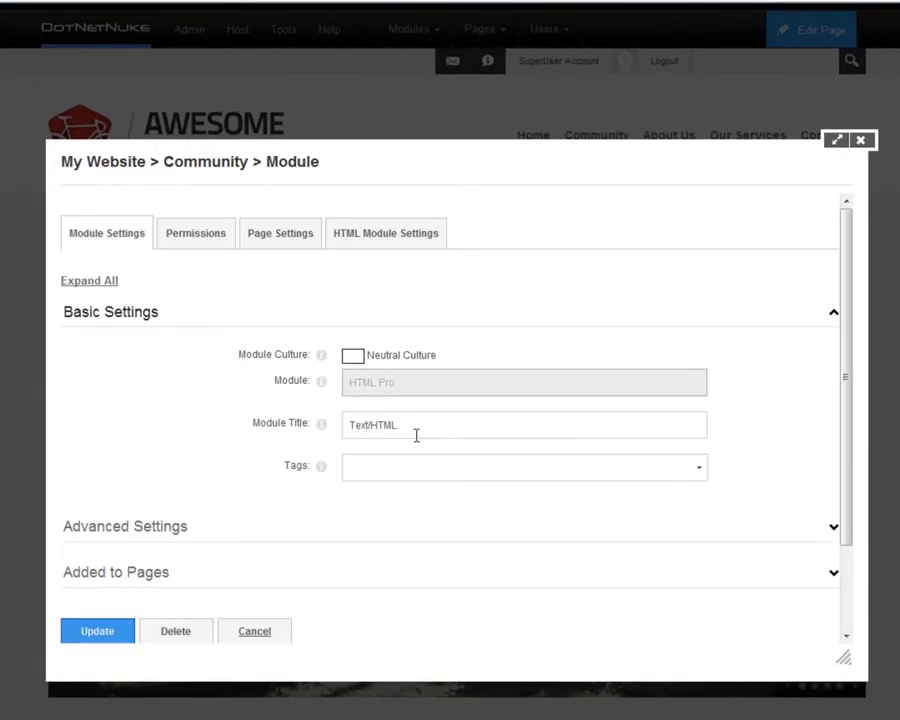
left_click_drag(416, 420, 357, 478)
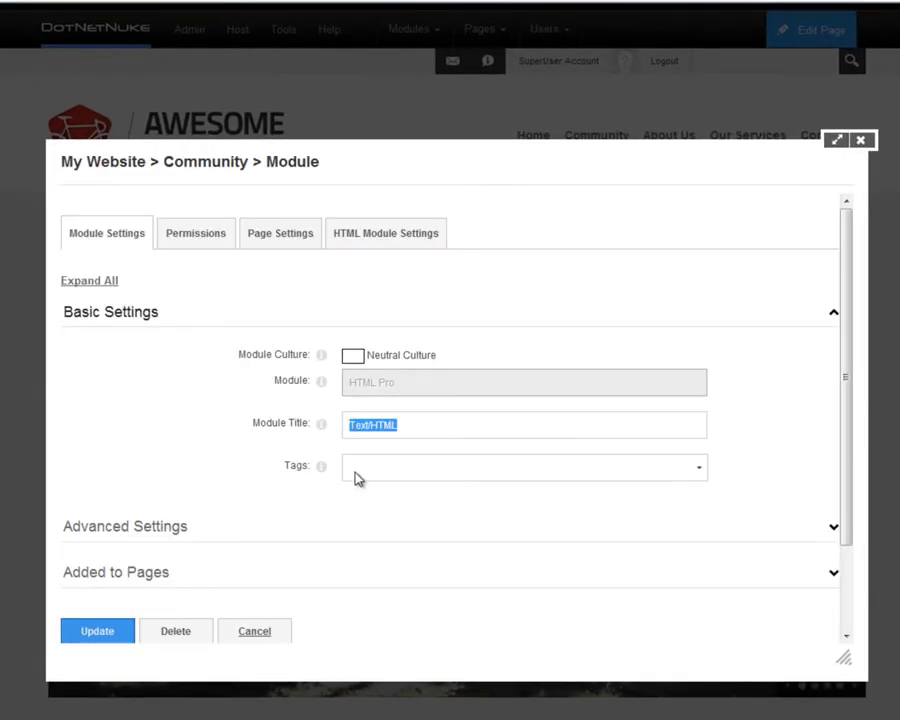
type("Welcome to the Awesome Cycles Community")
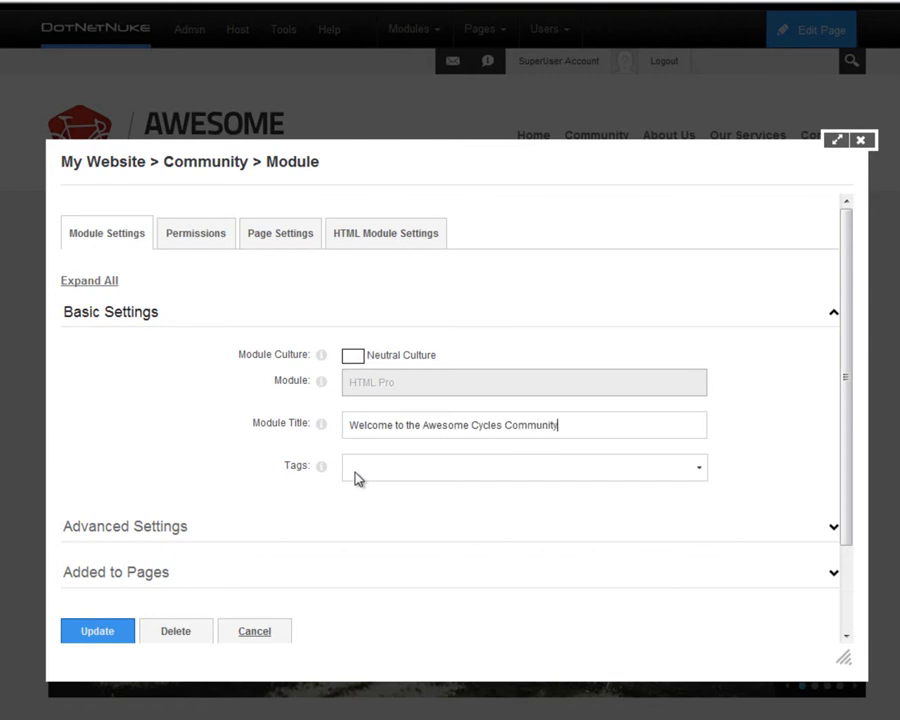
left_click(122, 632)
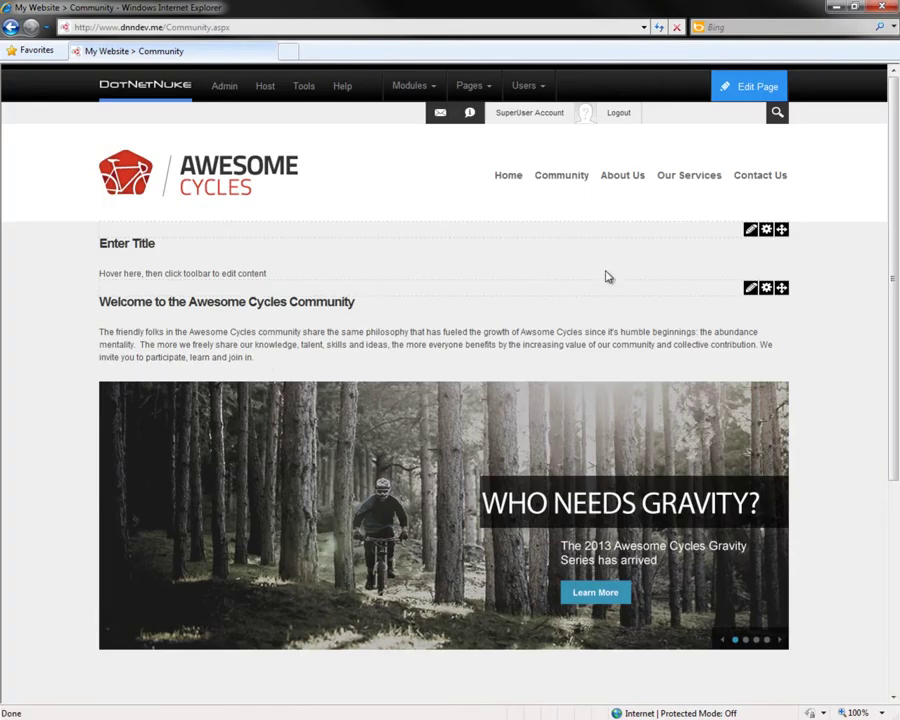
Delete the empty Enter Title placeholder module and confirm the removal
mouse_move(766, 235)
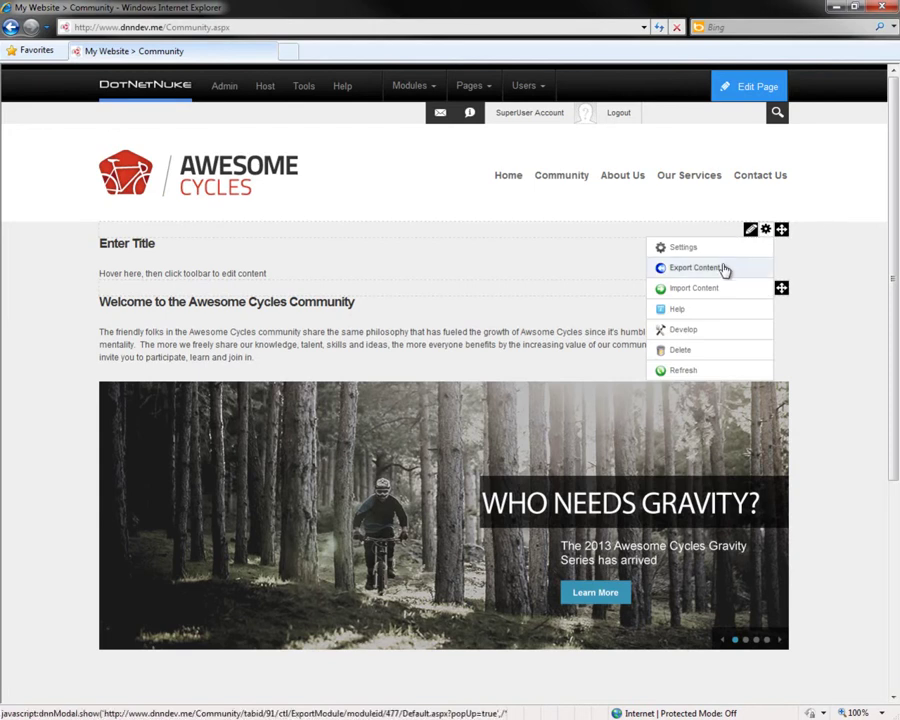
left_click(688, 351)
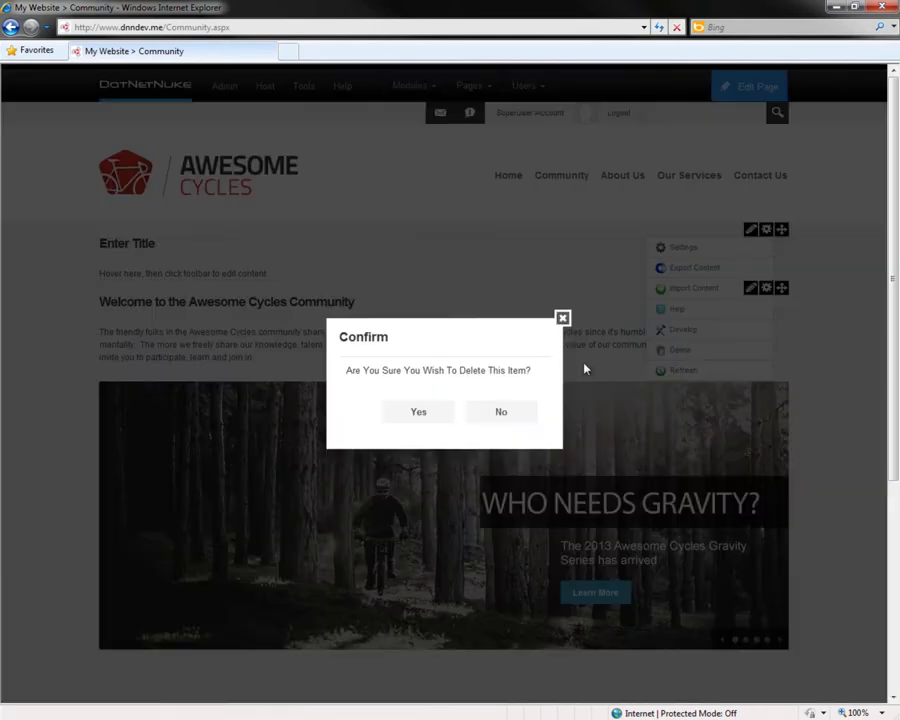
left_click(419, 413)
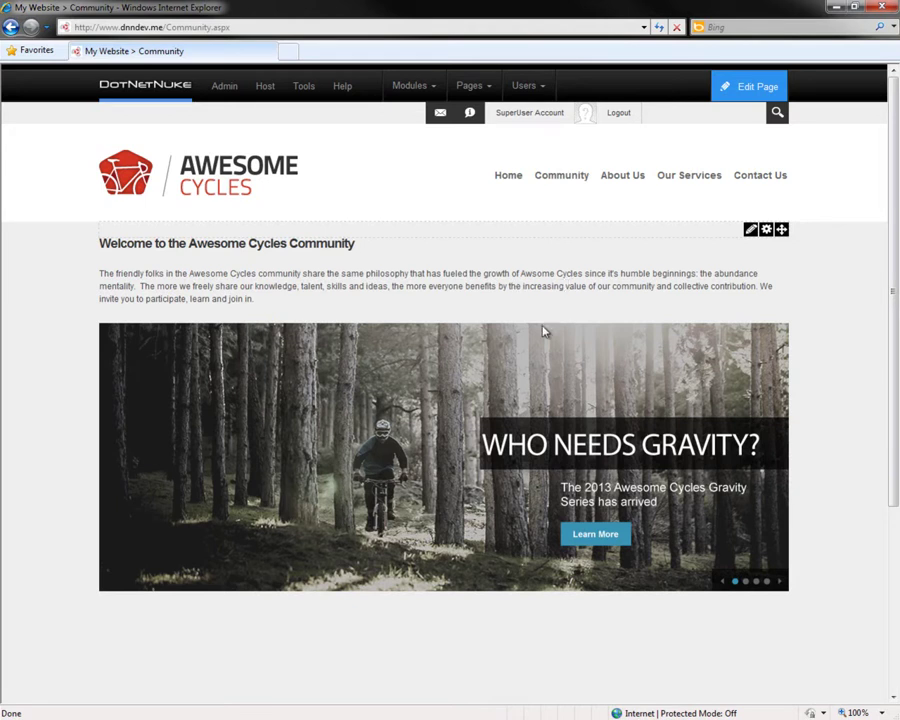
Log out to view the Community page as a visitor
left_click(622, 113)
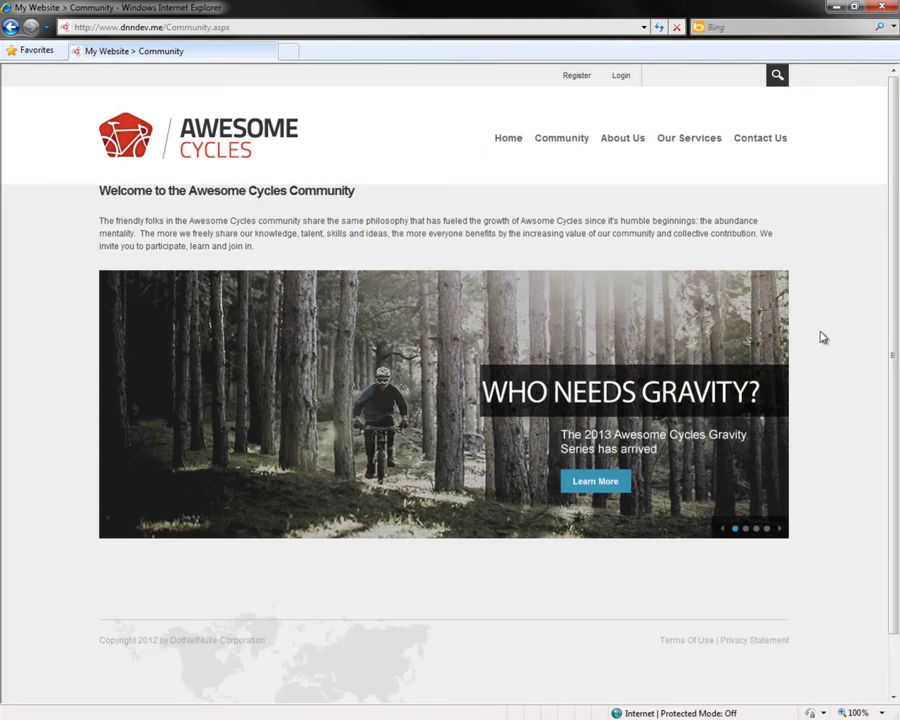